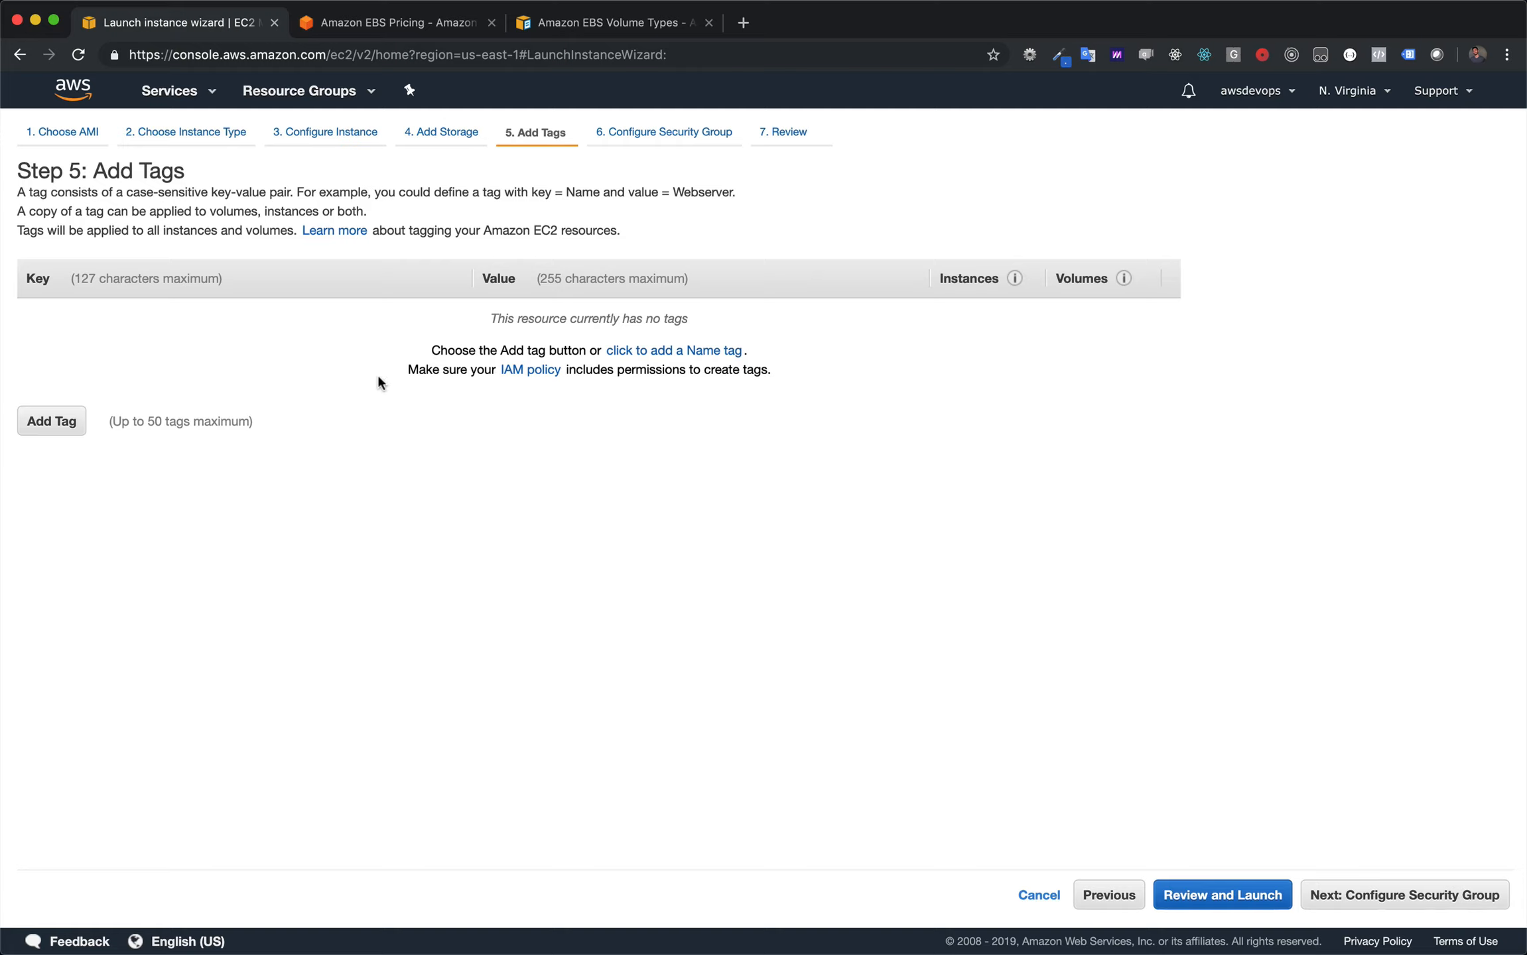
Add a tag with key learn and value ec2 to the instances and volumes.
click(75, 423)
text(learn)
key(Tab)
text(ec2)
click(450, 549)
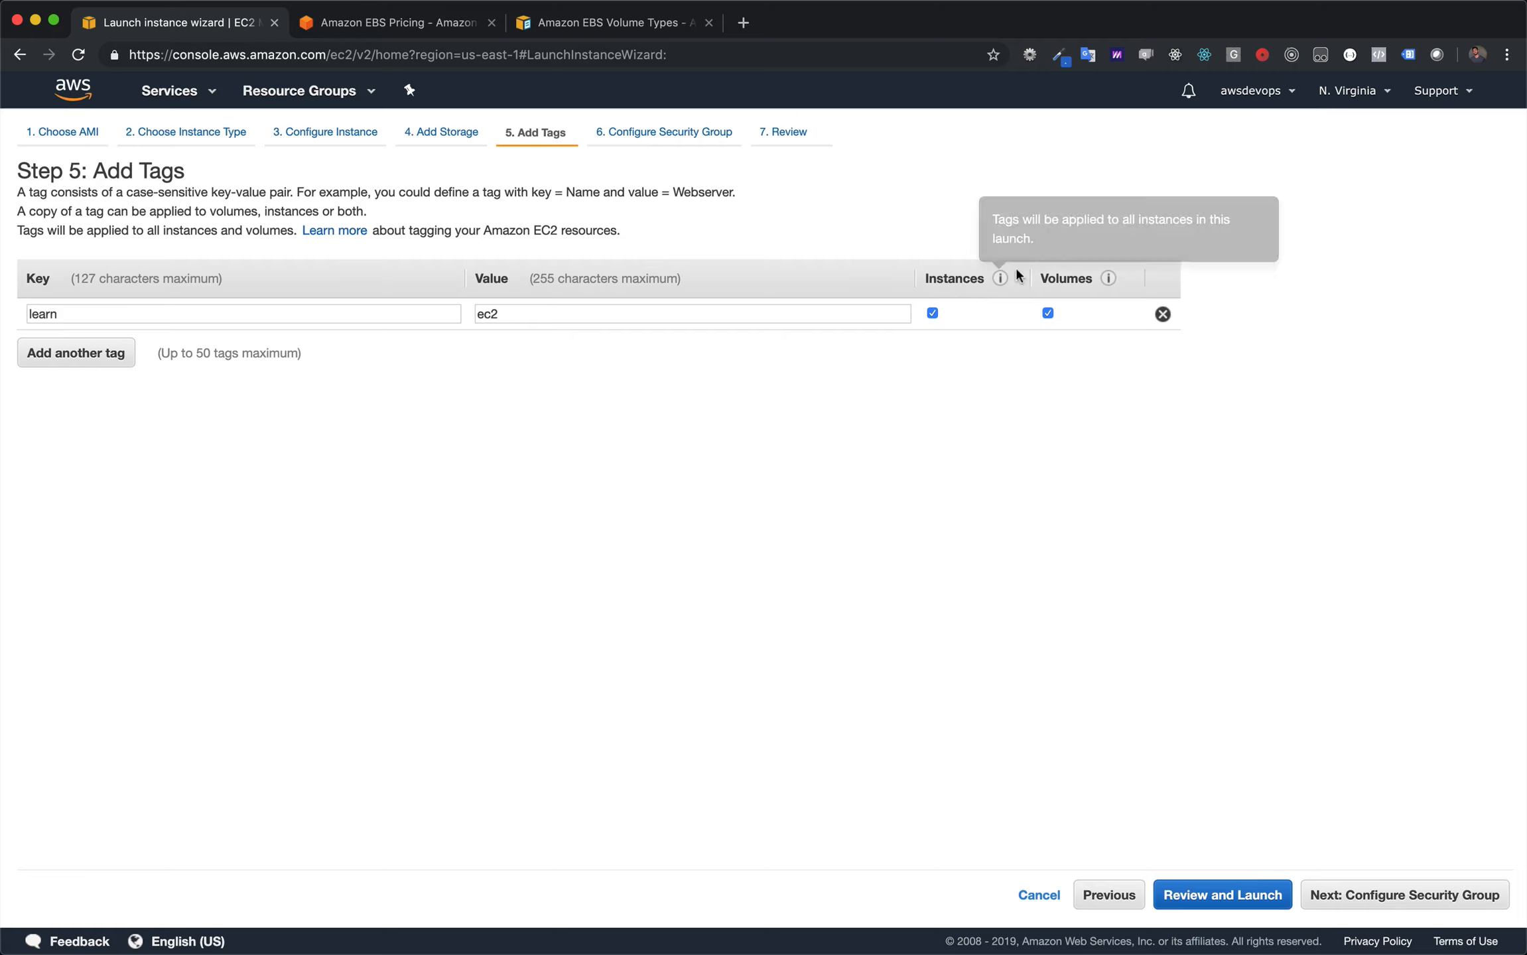
mouse_move(1000, 278)
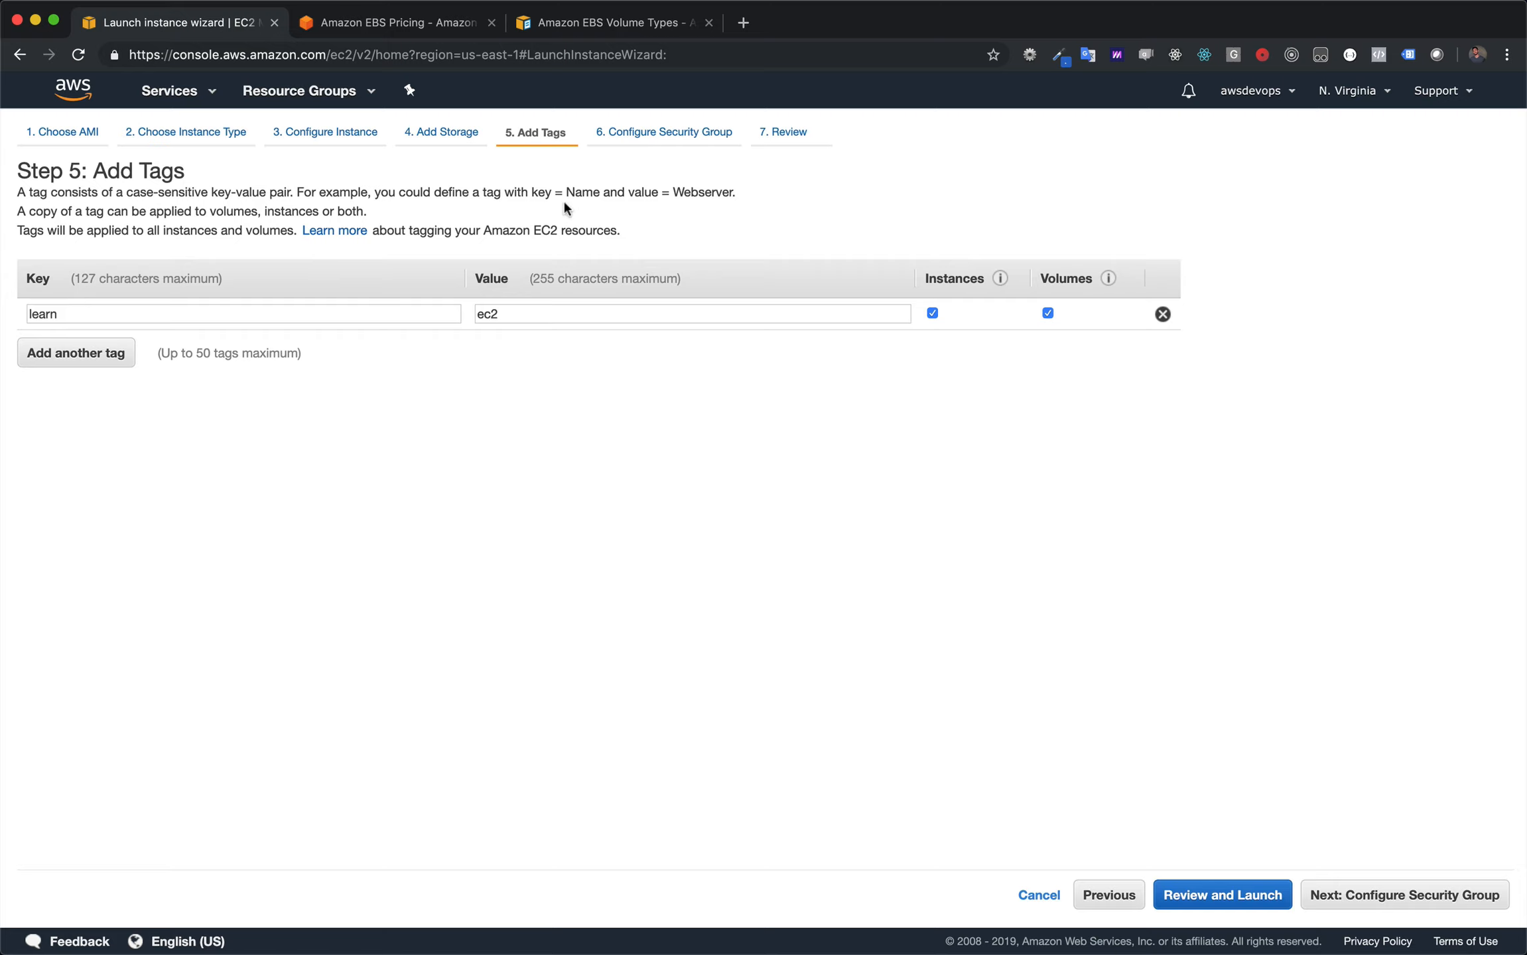
mouse_move(1106, 275)
Add a second tag with key Name and value second-instance.
click(80, 354)
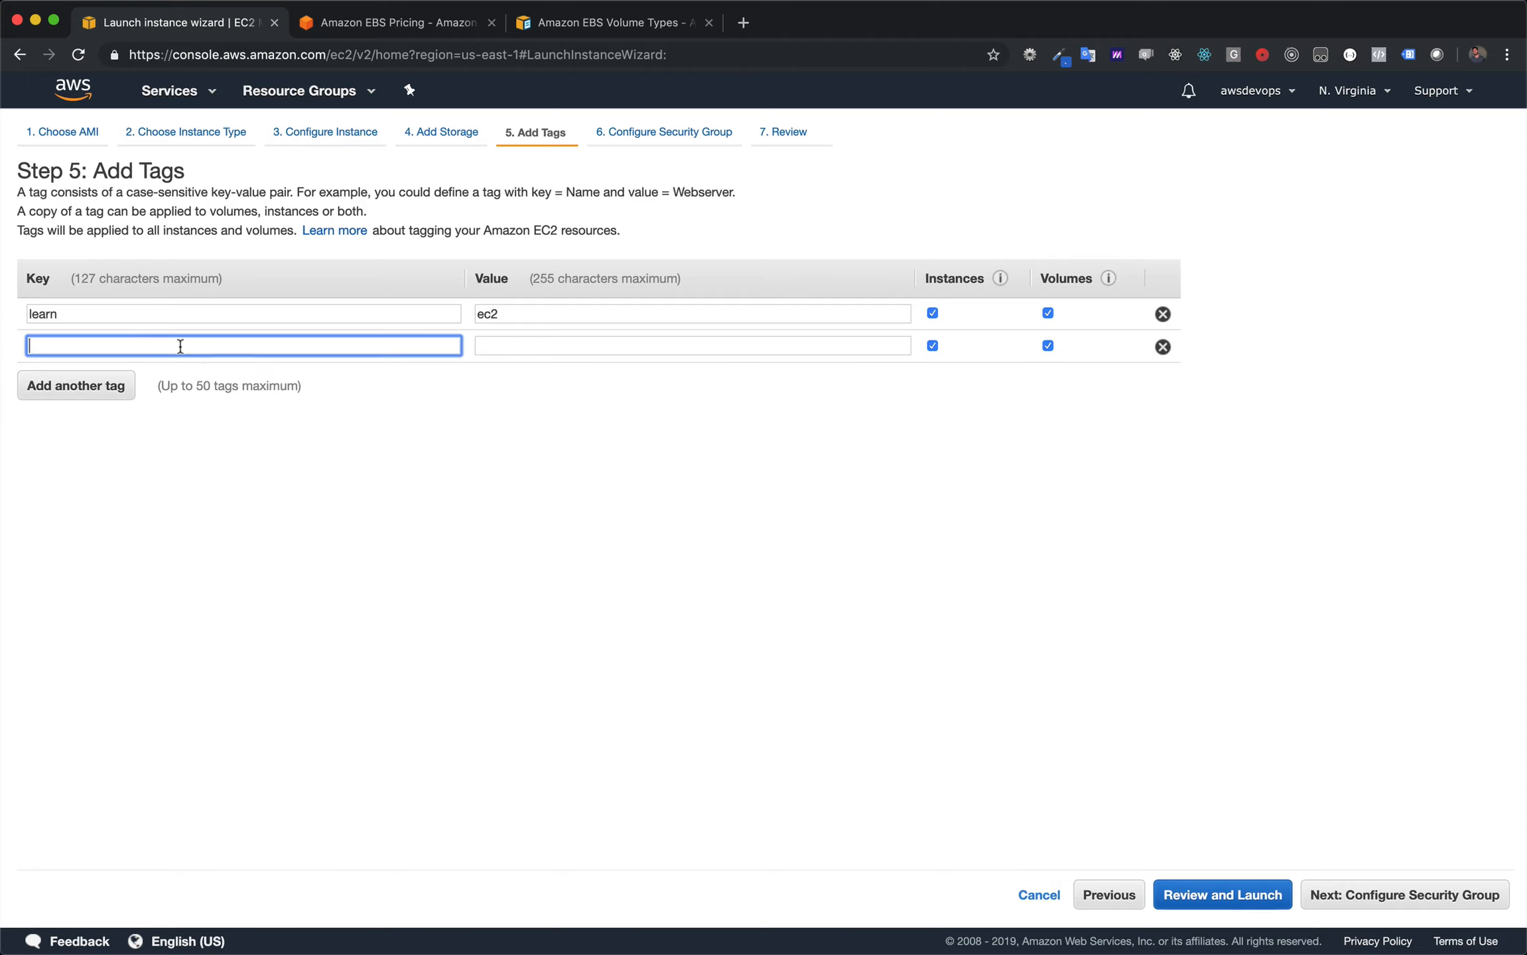
text(Name)
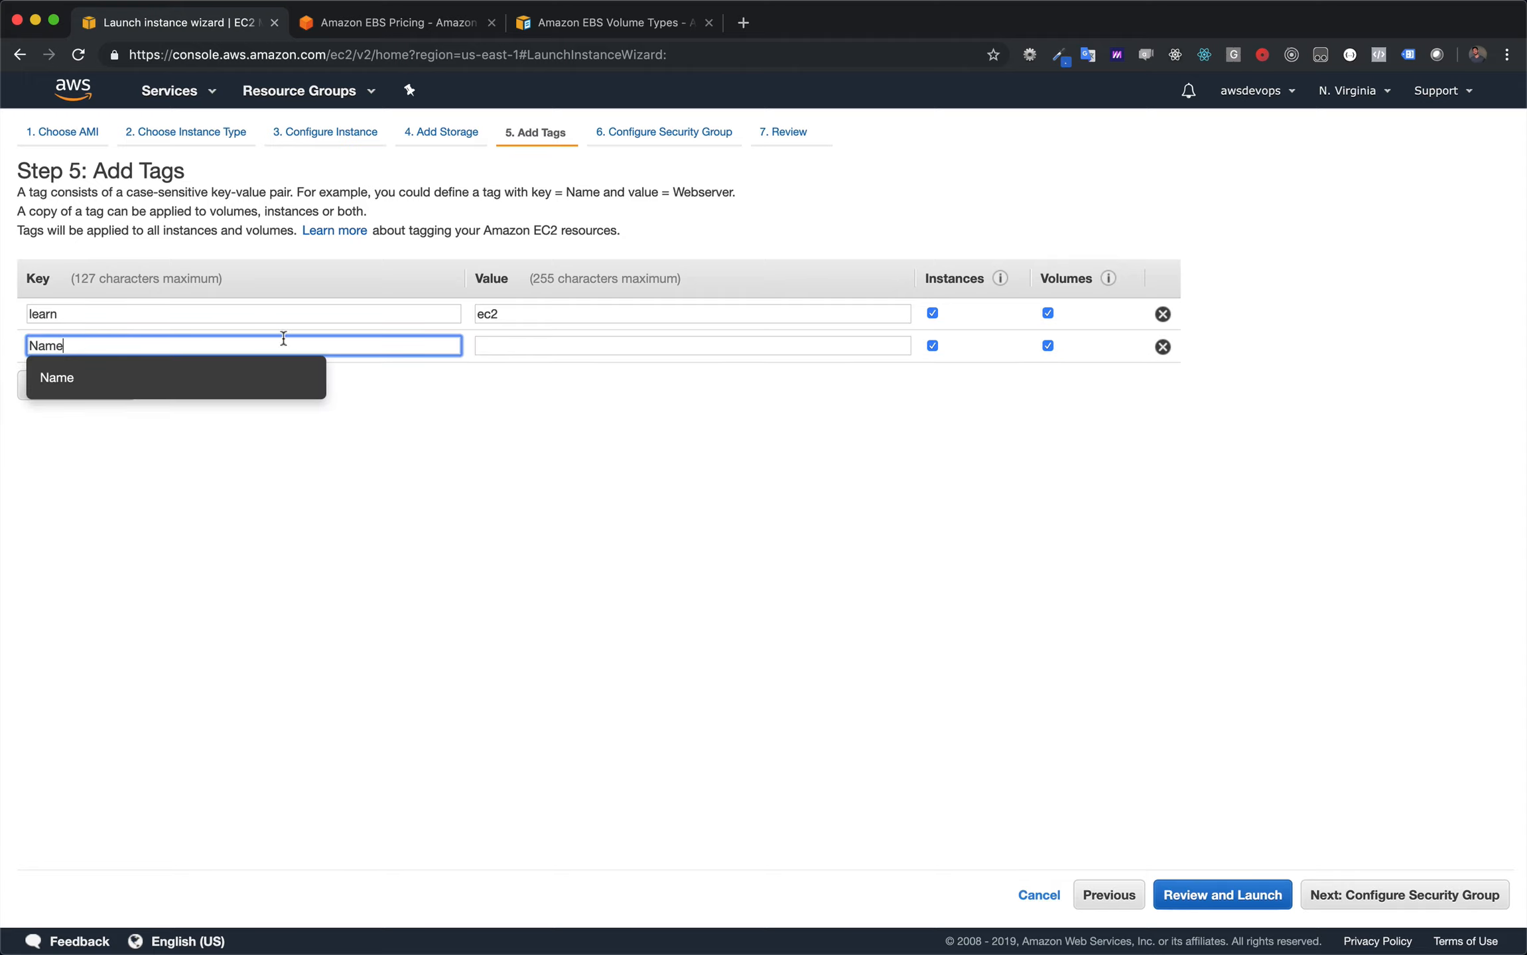
click(514, 345)
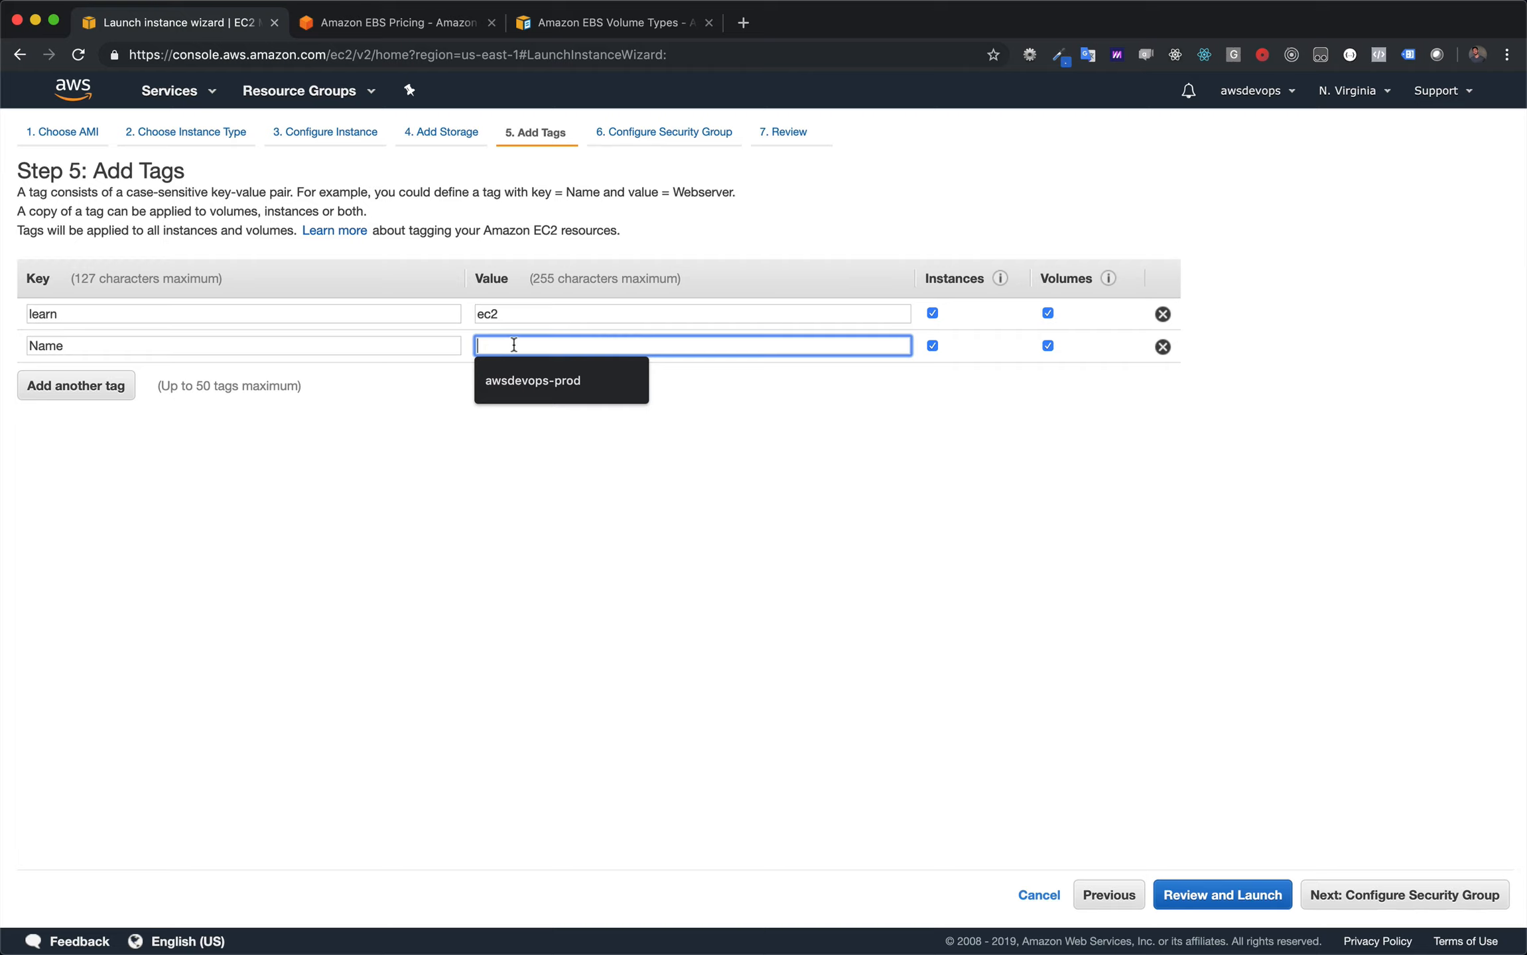
text(second-instnace)
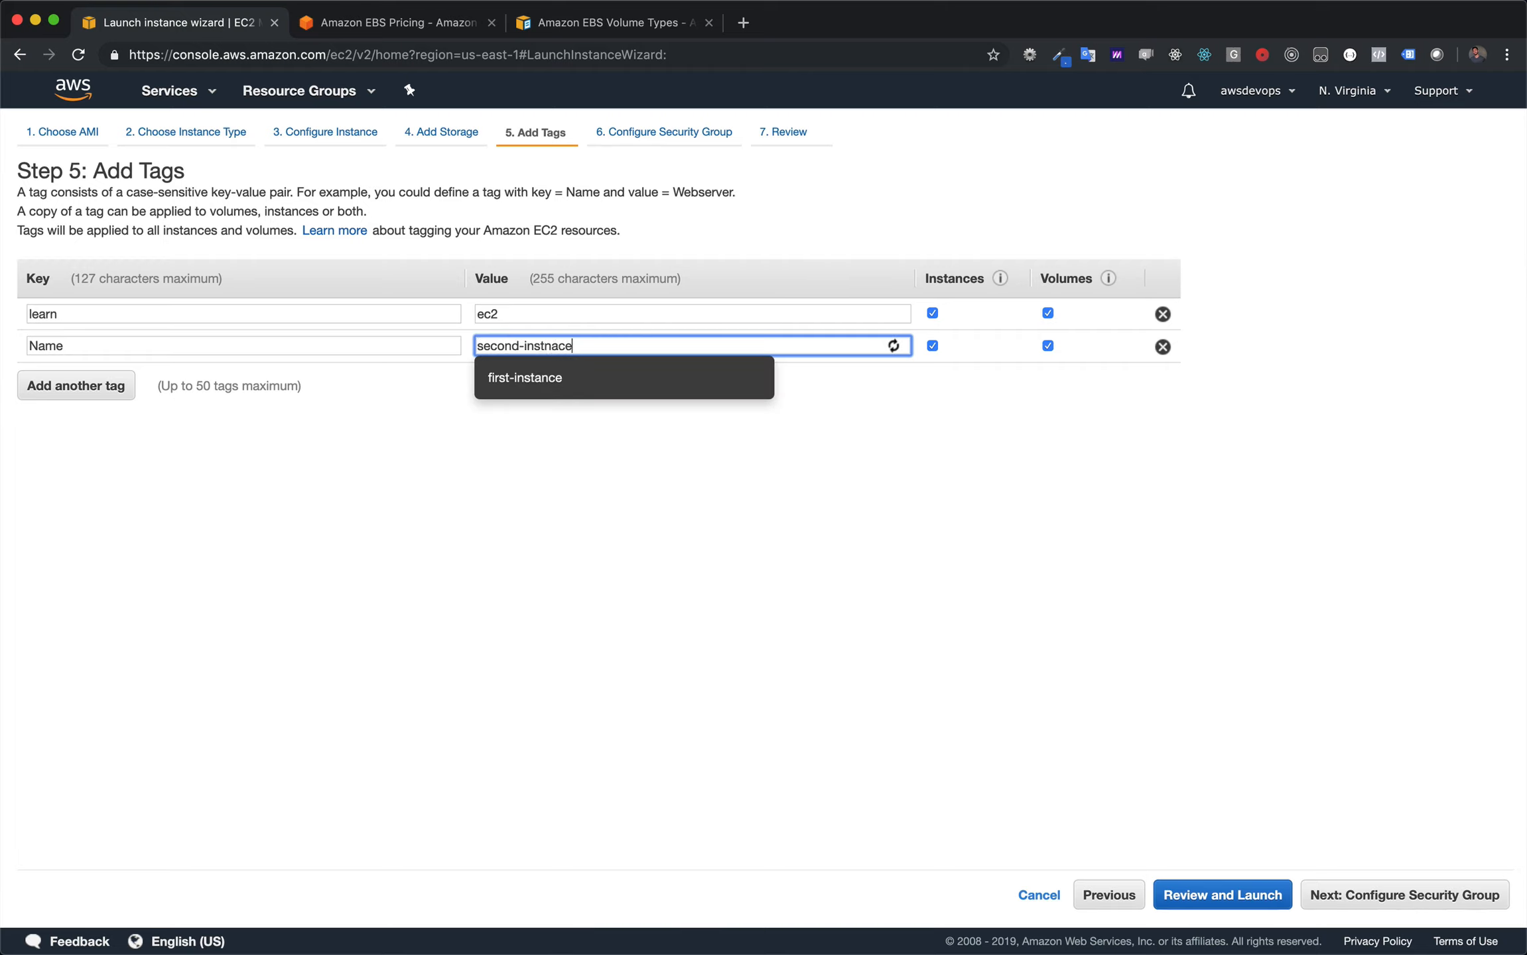
key(BackSpace)
key(BackSpace)
key(BackSpace)
key(BackSpace)
text(anc)
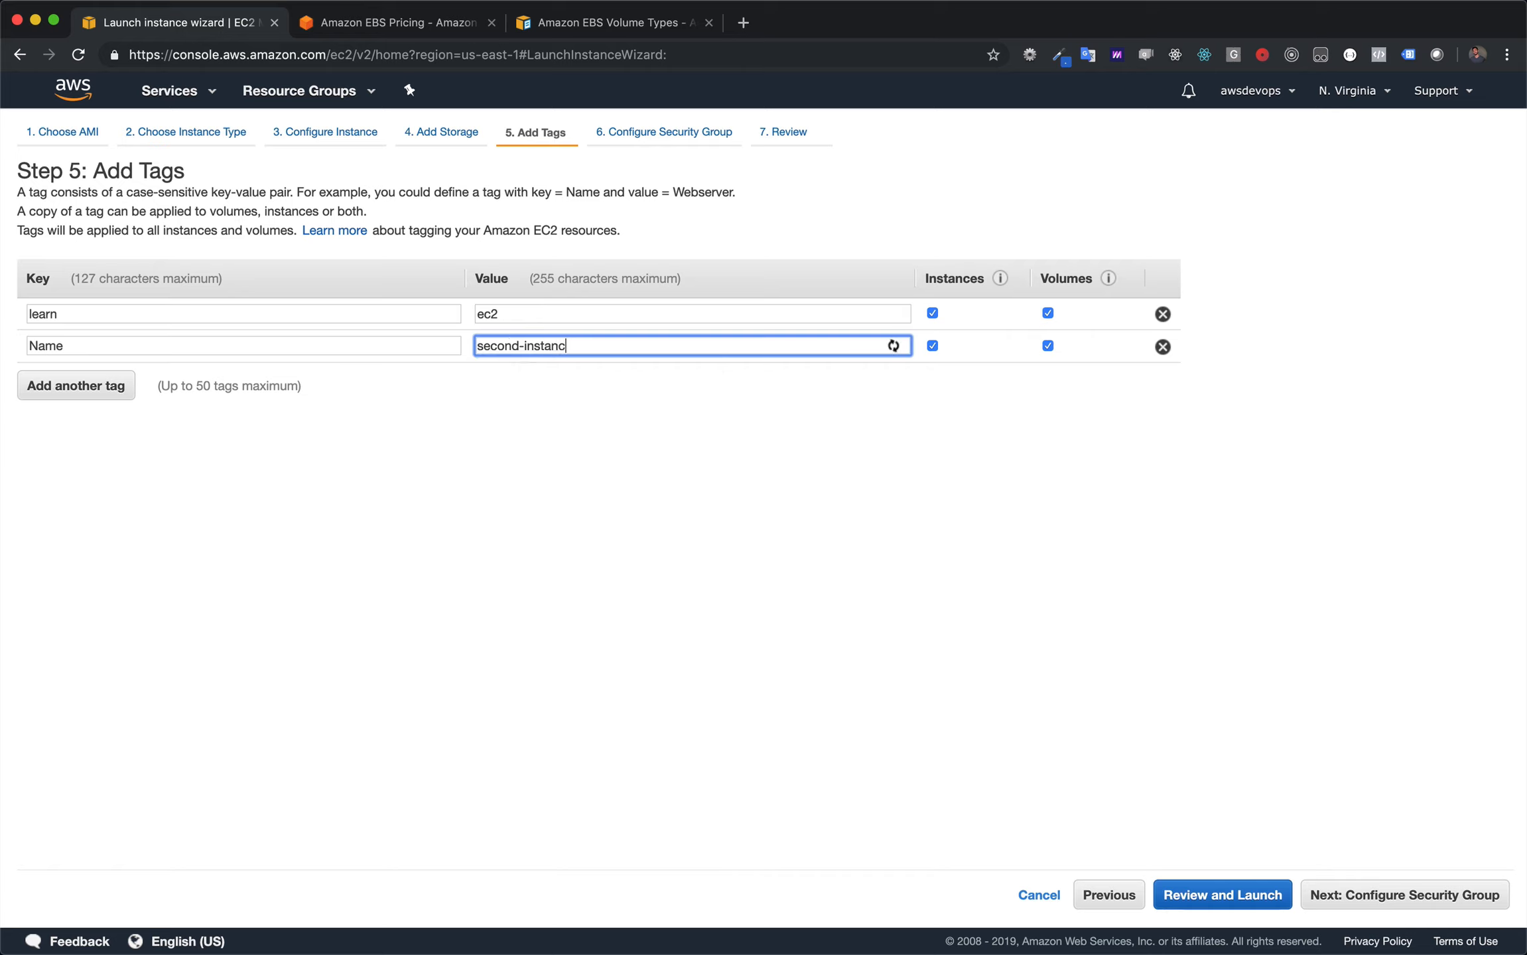
text(e)
click(137, 367)
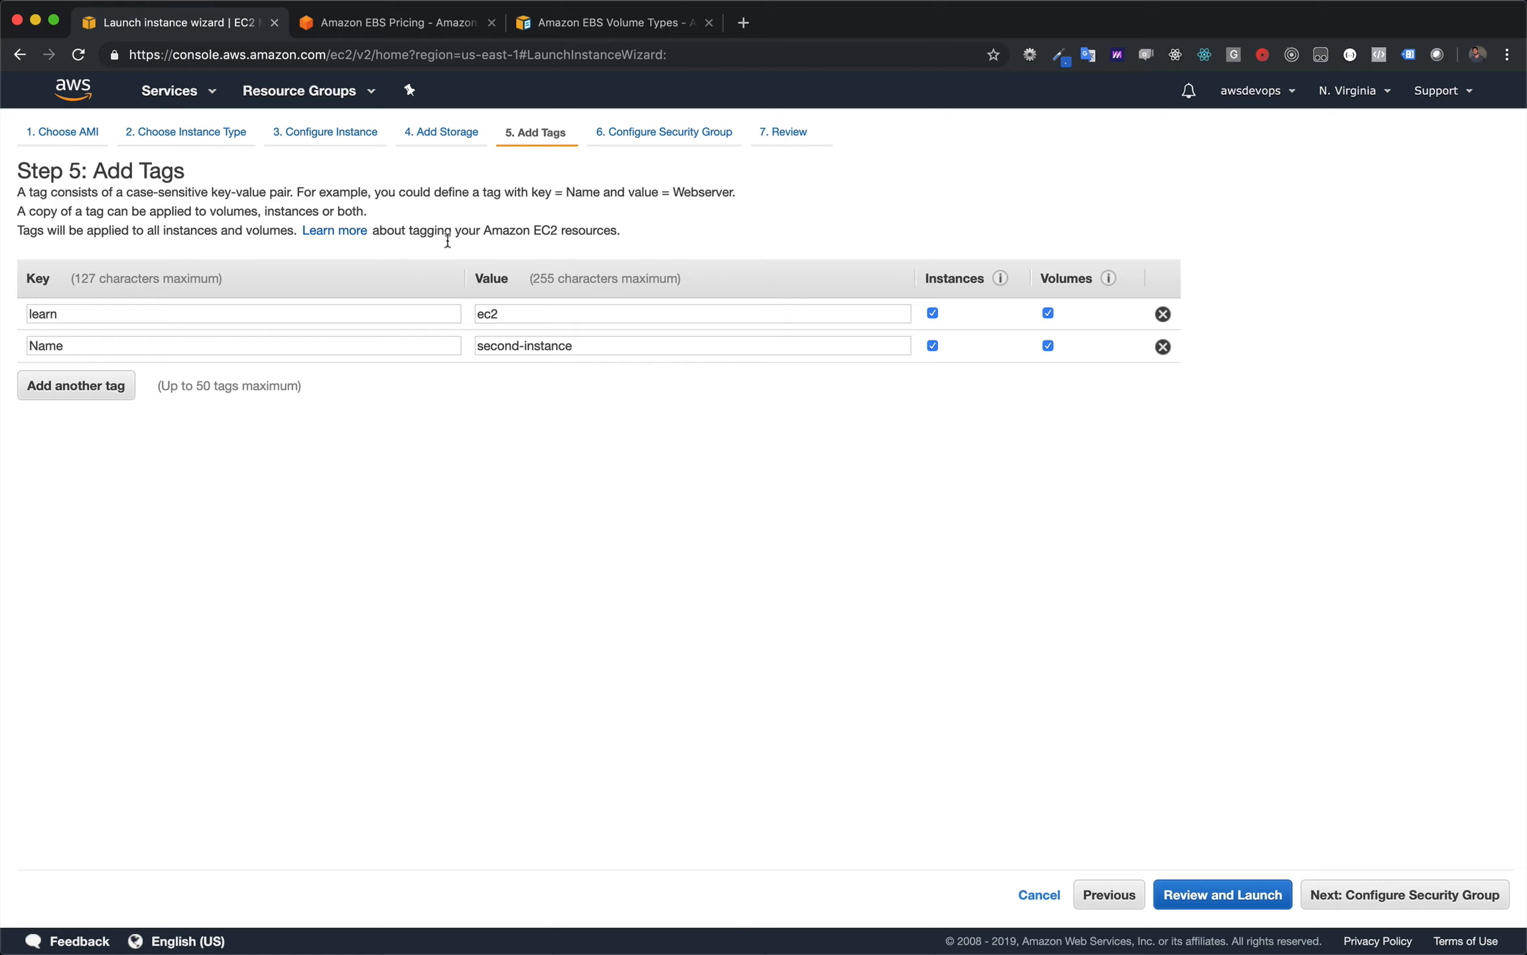
click(76, 343)
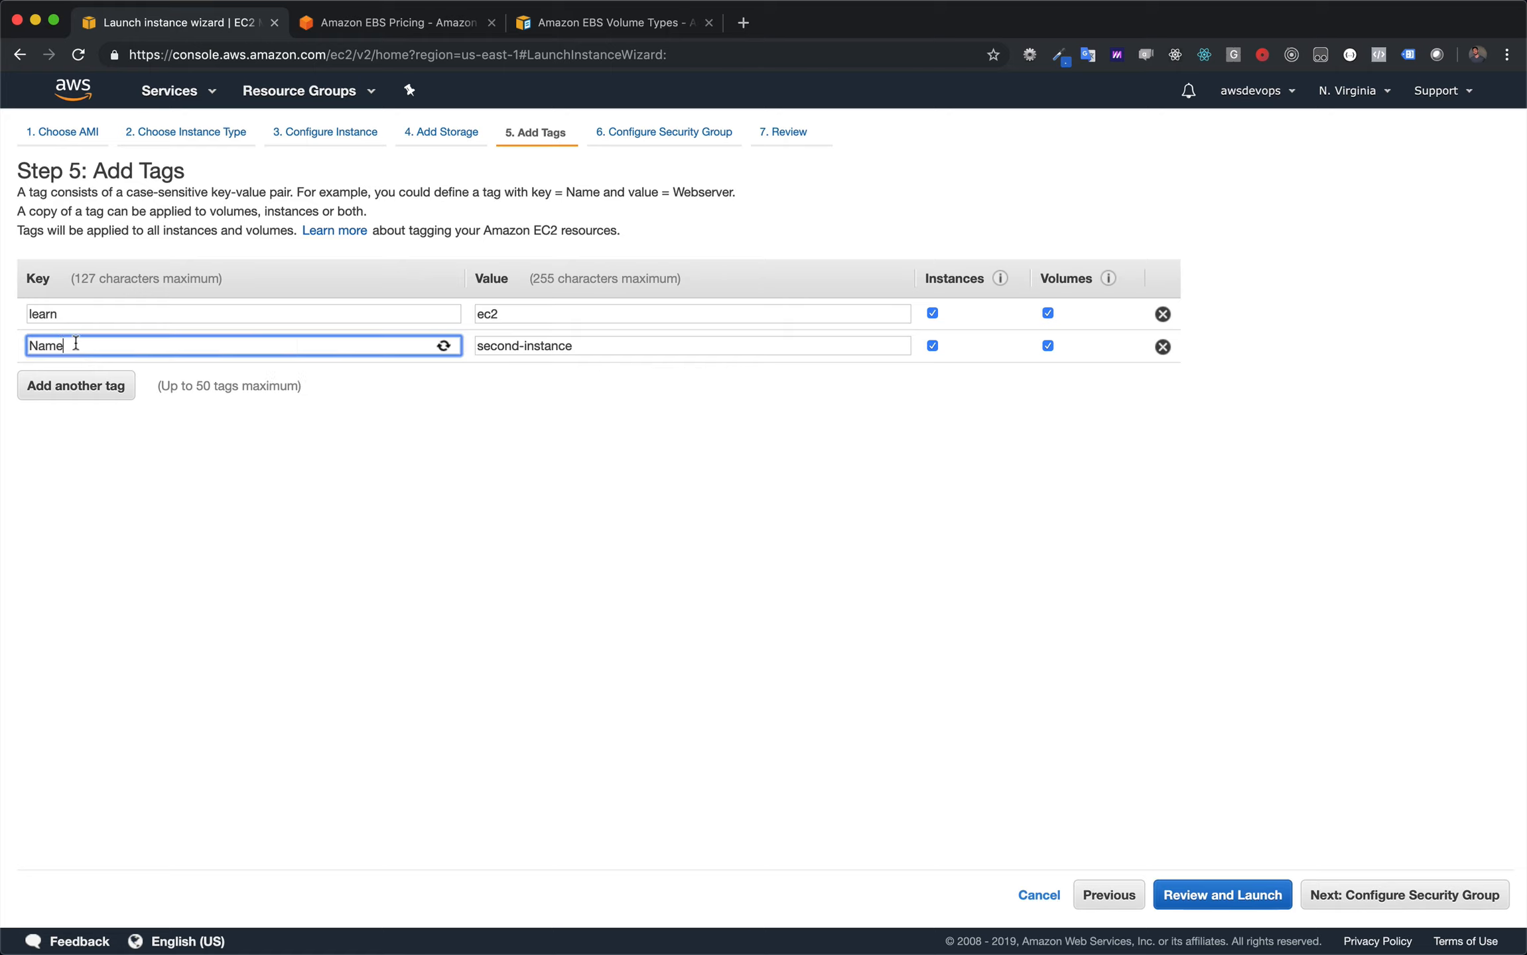
click(571, 499)
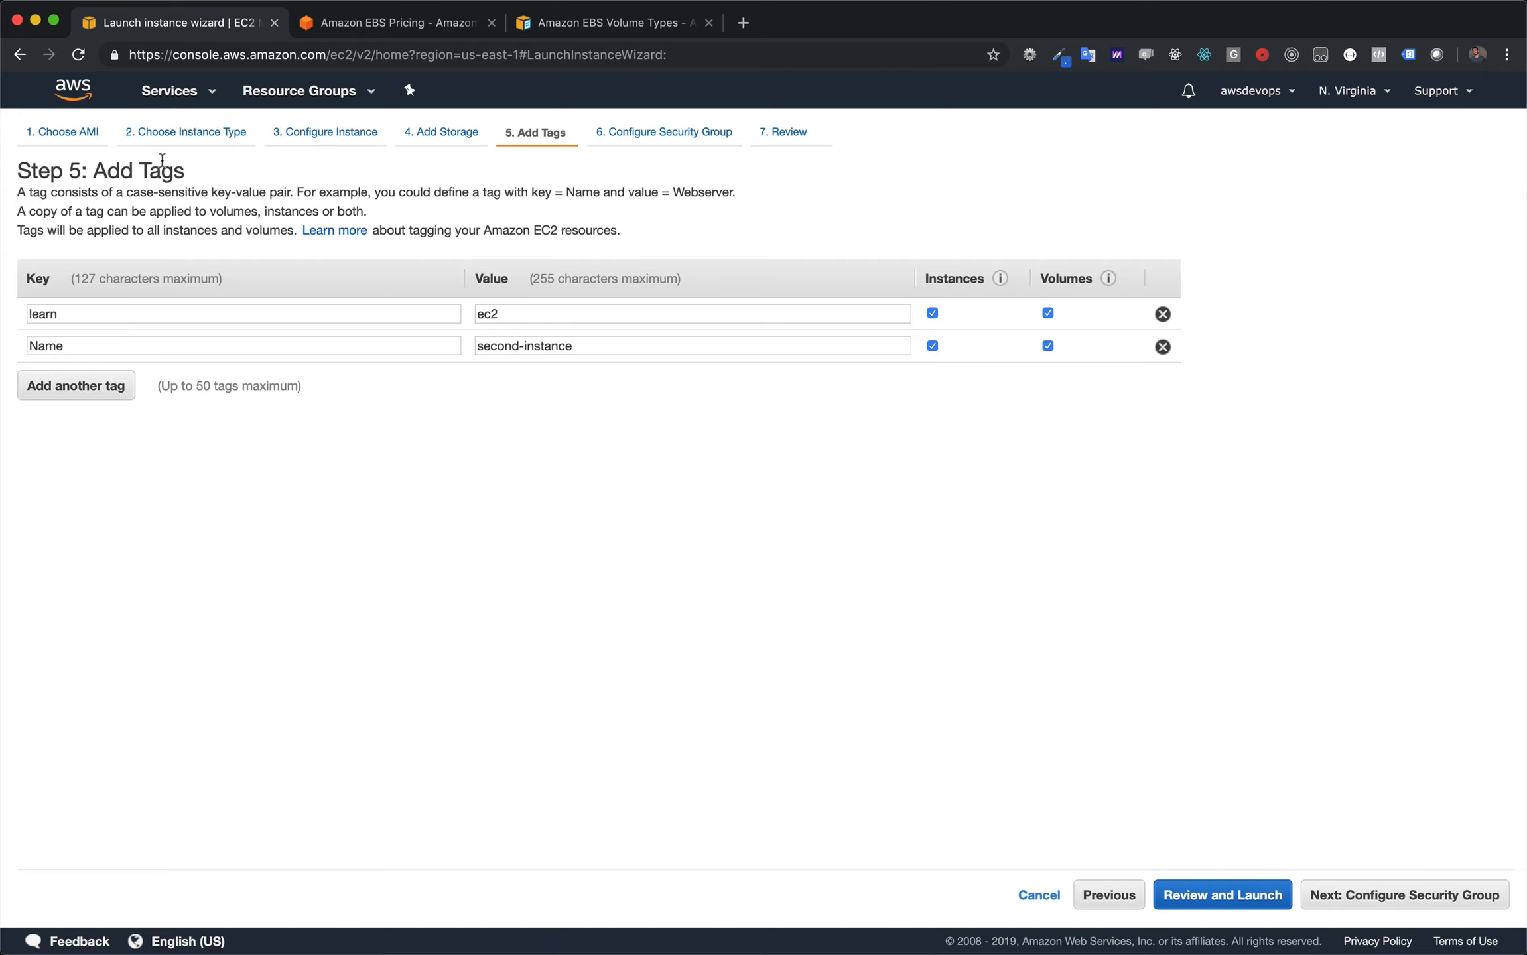
Open the Find Resources page of Resource Groups in a separate browser tab.
click(317, 93)
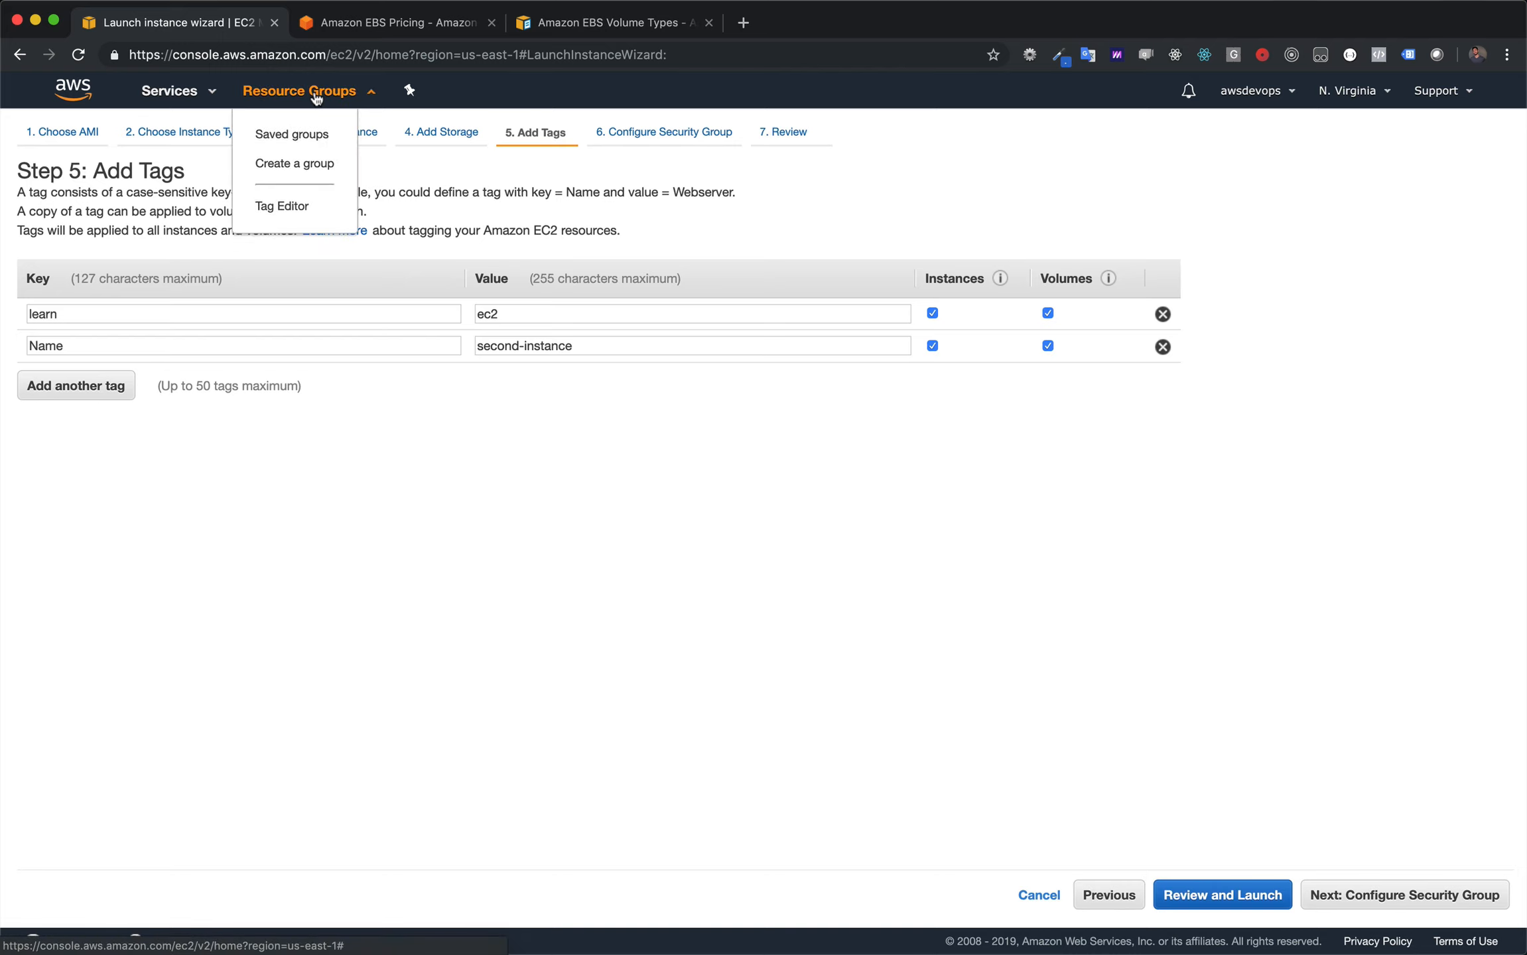
super+click(295, 138)
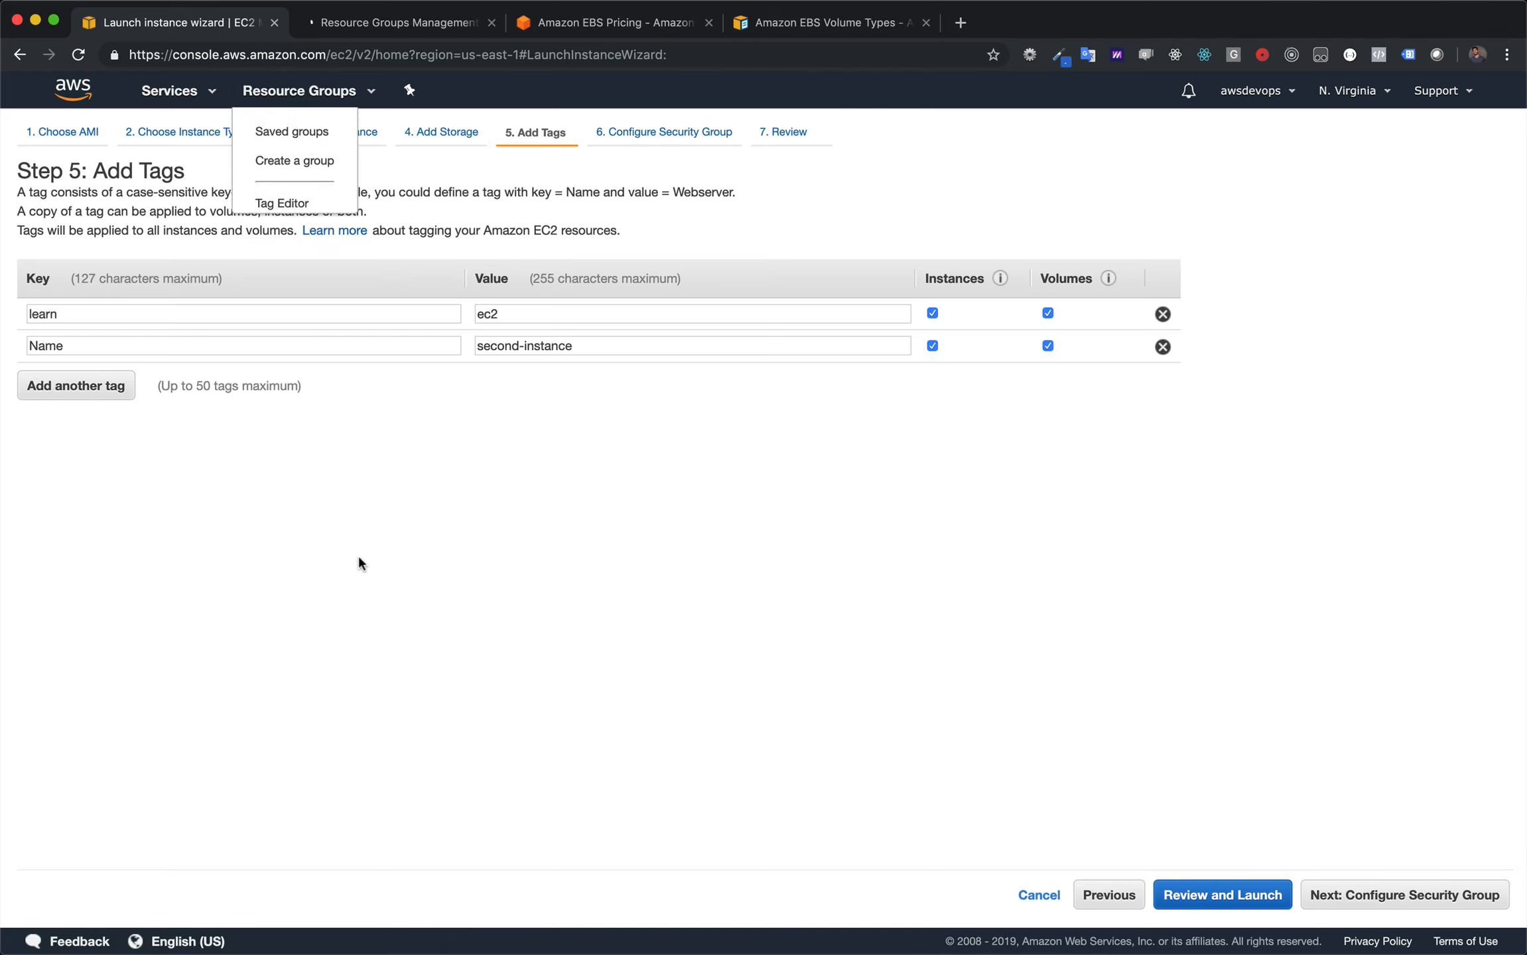
click(375, 20)
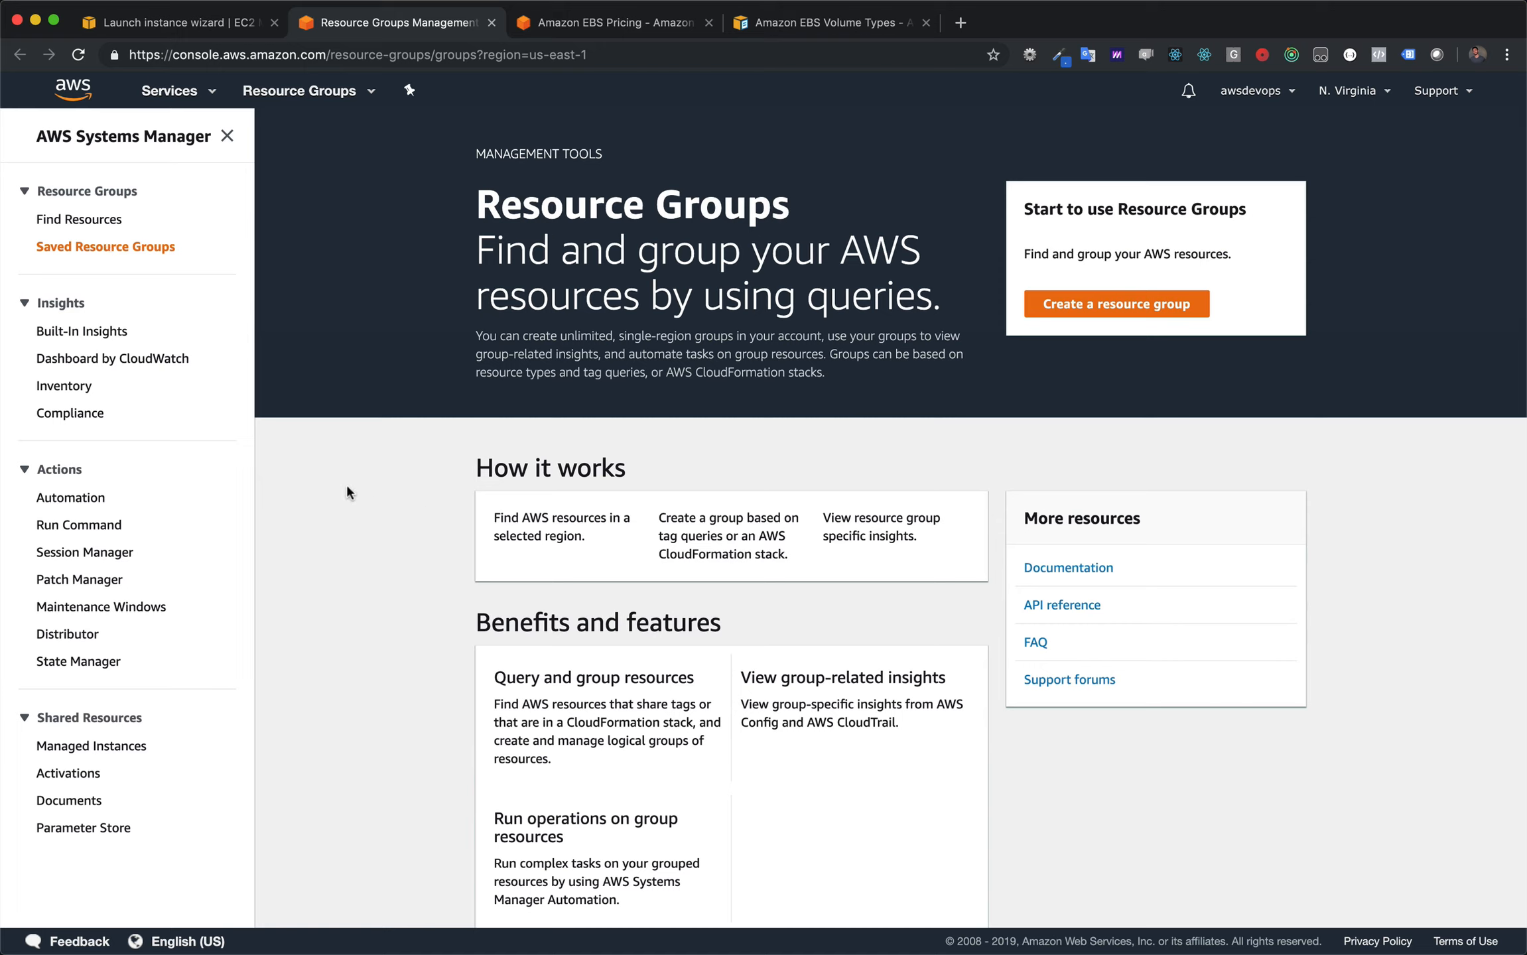
click(91, 225)
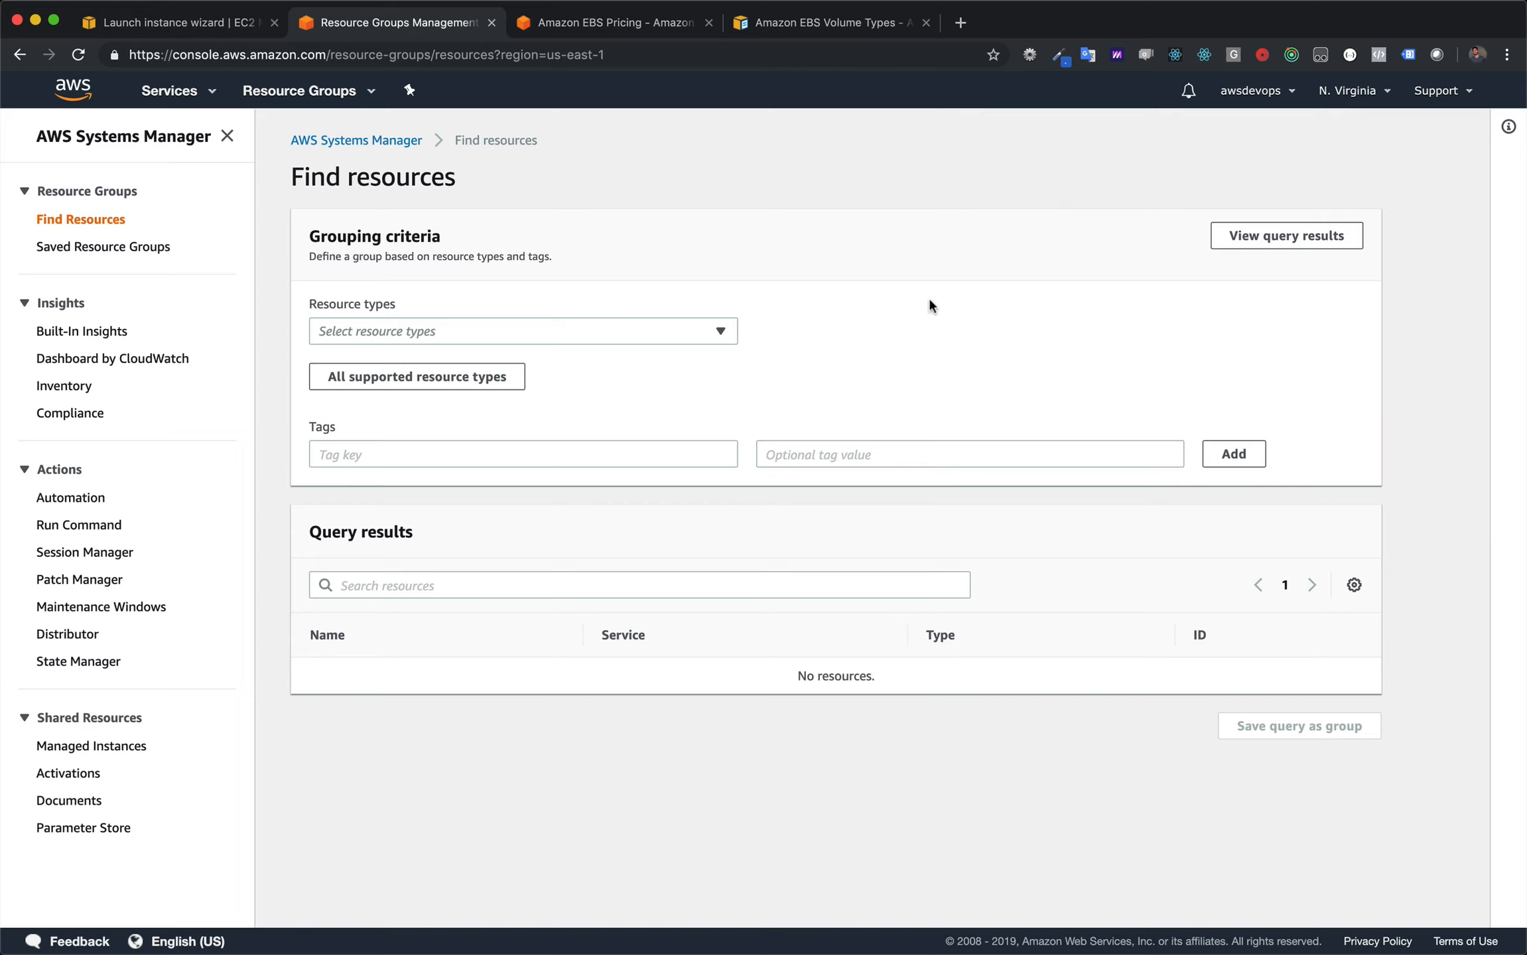
Query the resources tagged with key learn and value ec2.
click(597, 456)
text(learn)
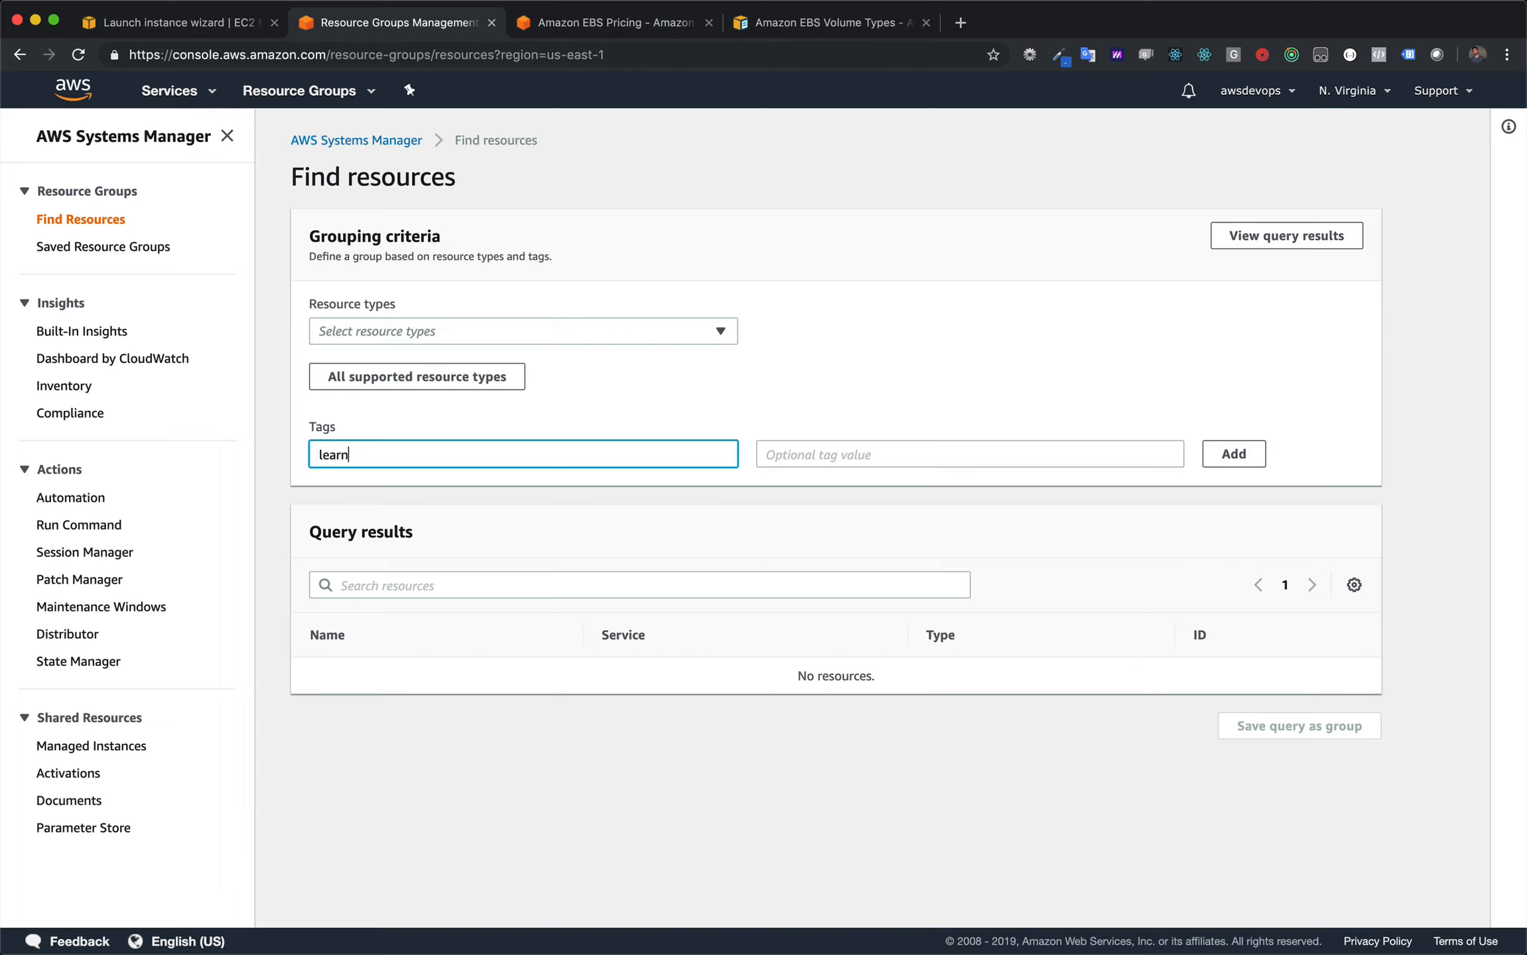
key(Tab)
text(ec2)
click(1018, 404)
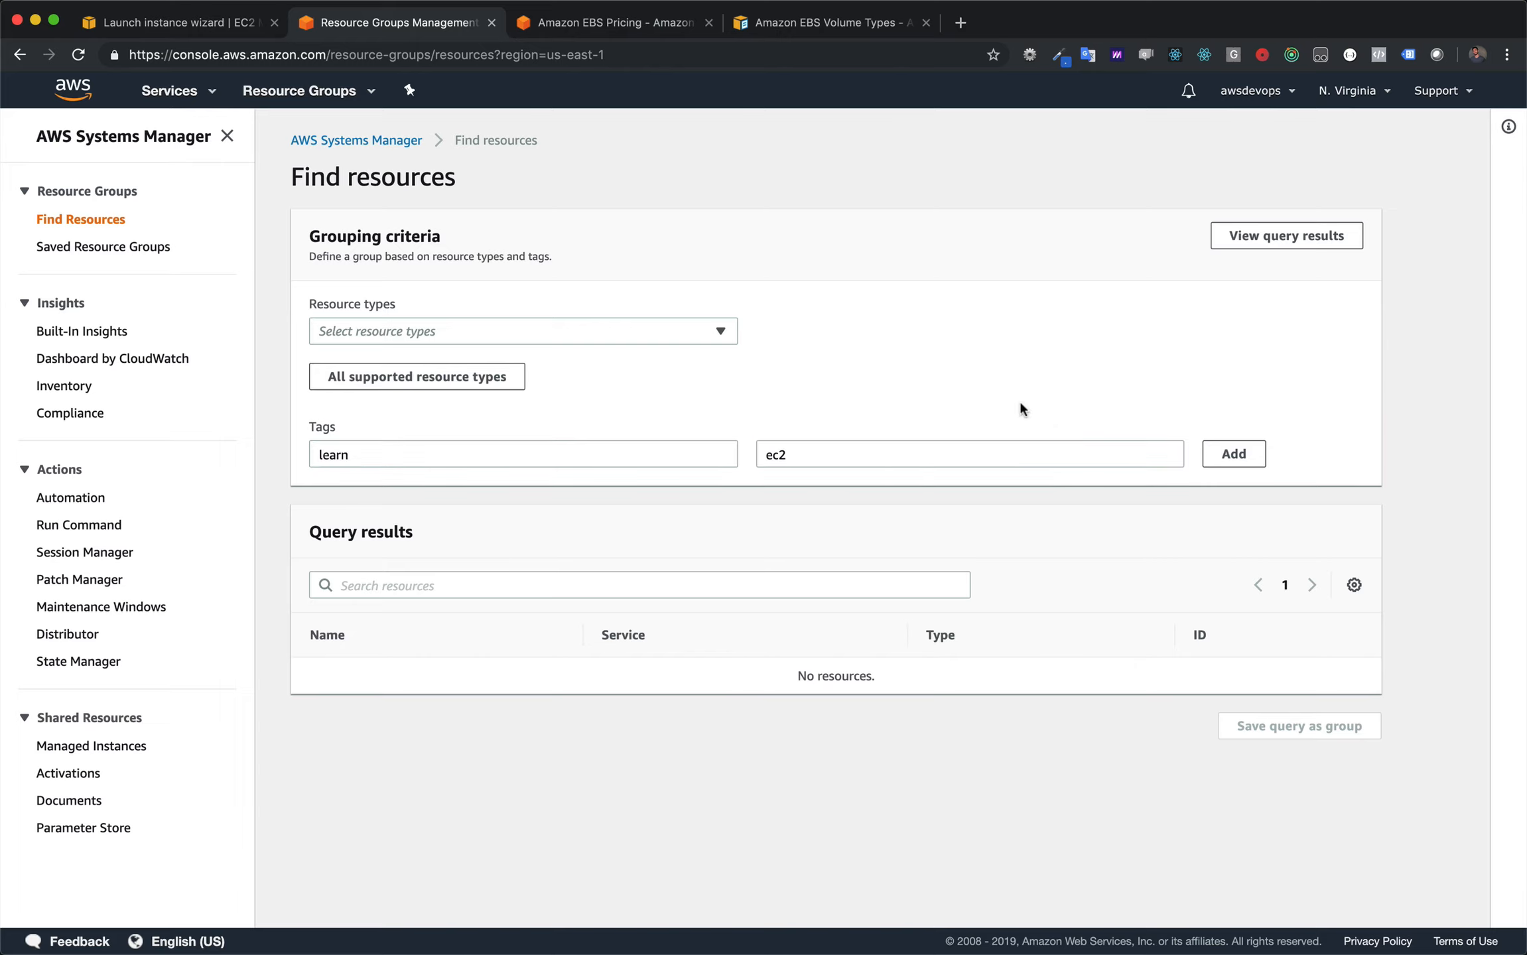
click(1210, 463)
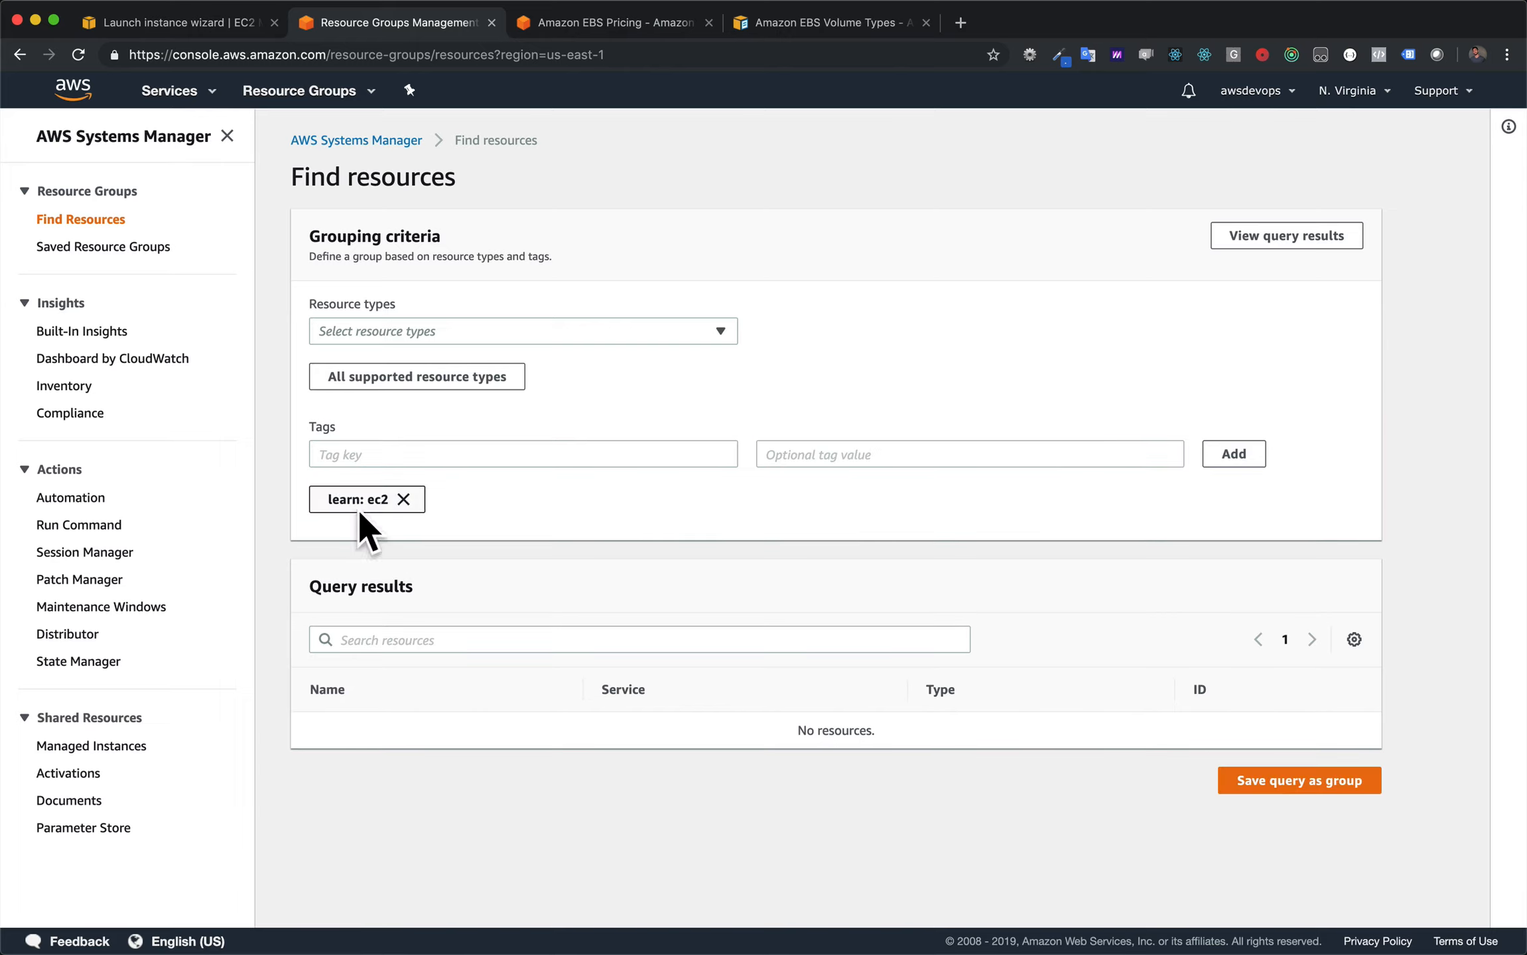
click(1270, 236)
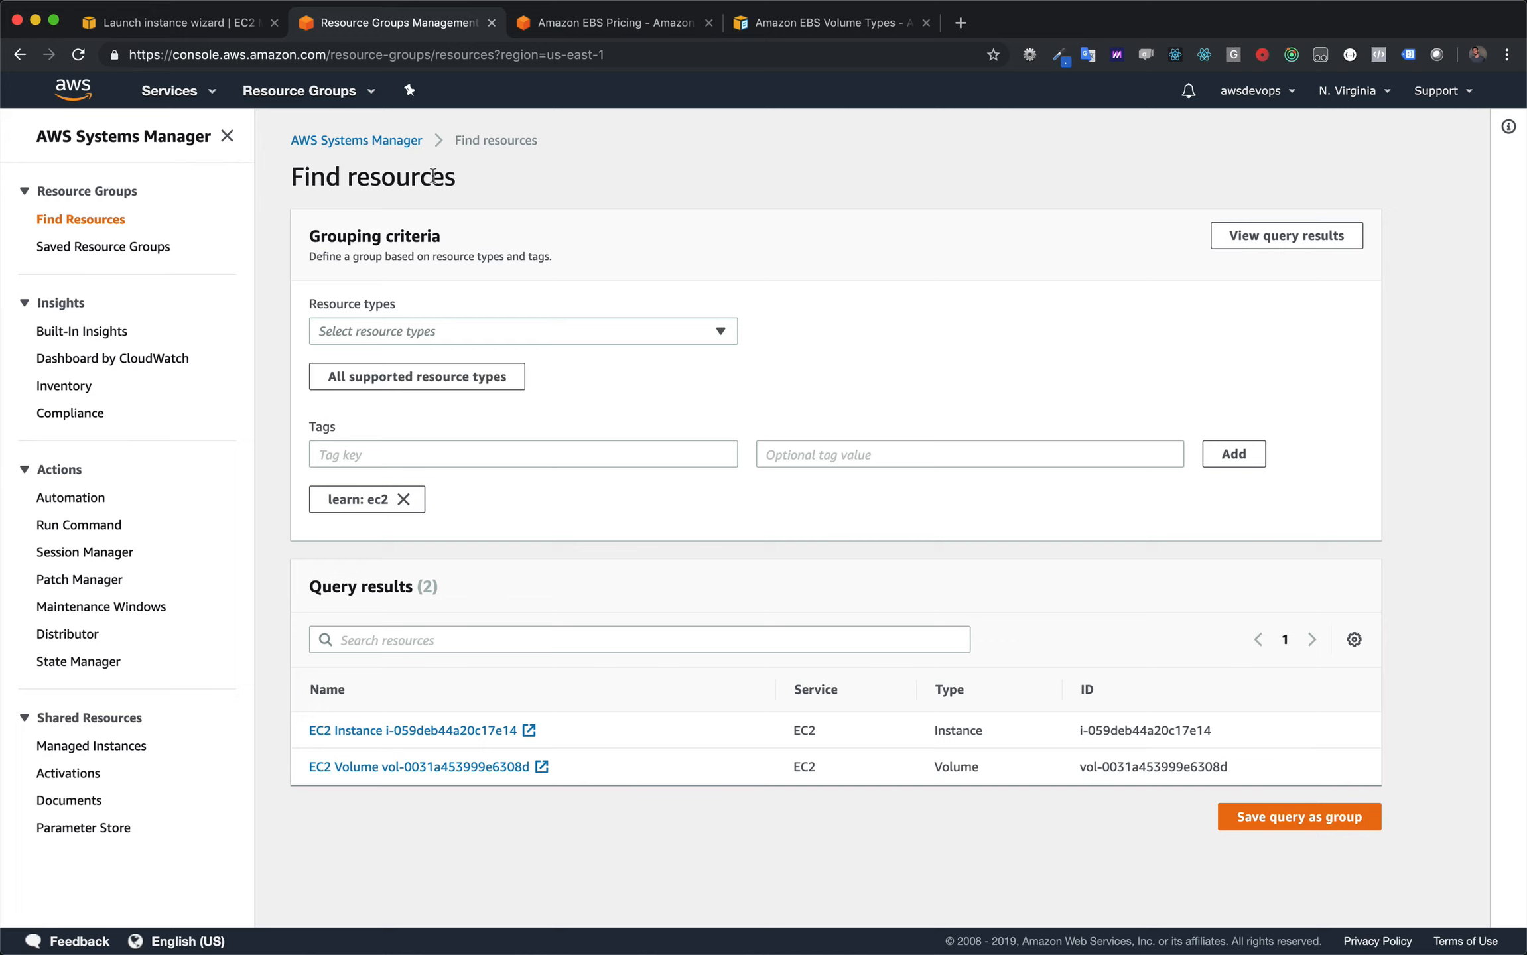
Return to the instance launch wizard and proceed to the security group configuration.
click(191, 32)
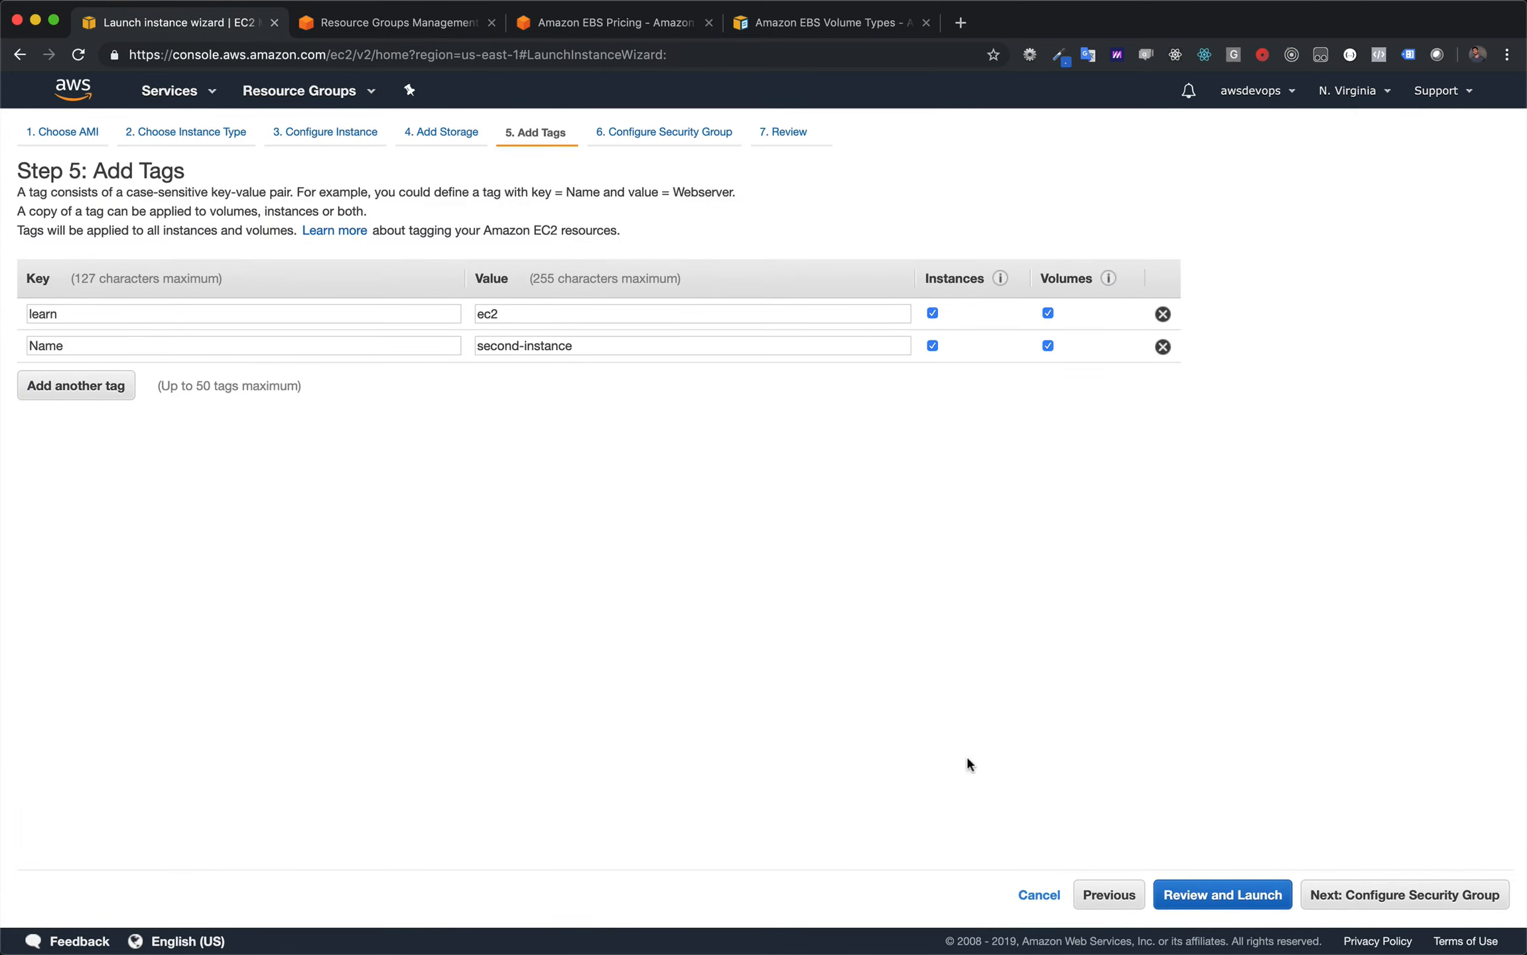
click(1481, 893)
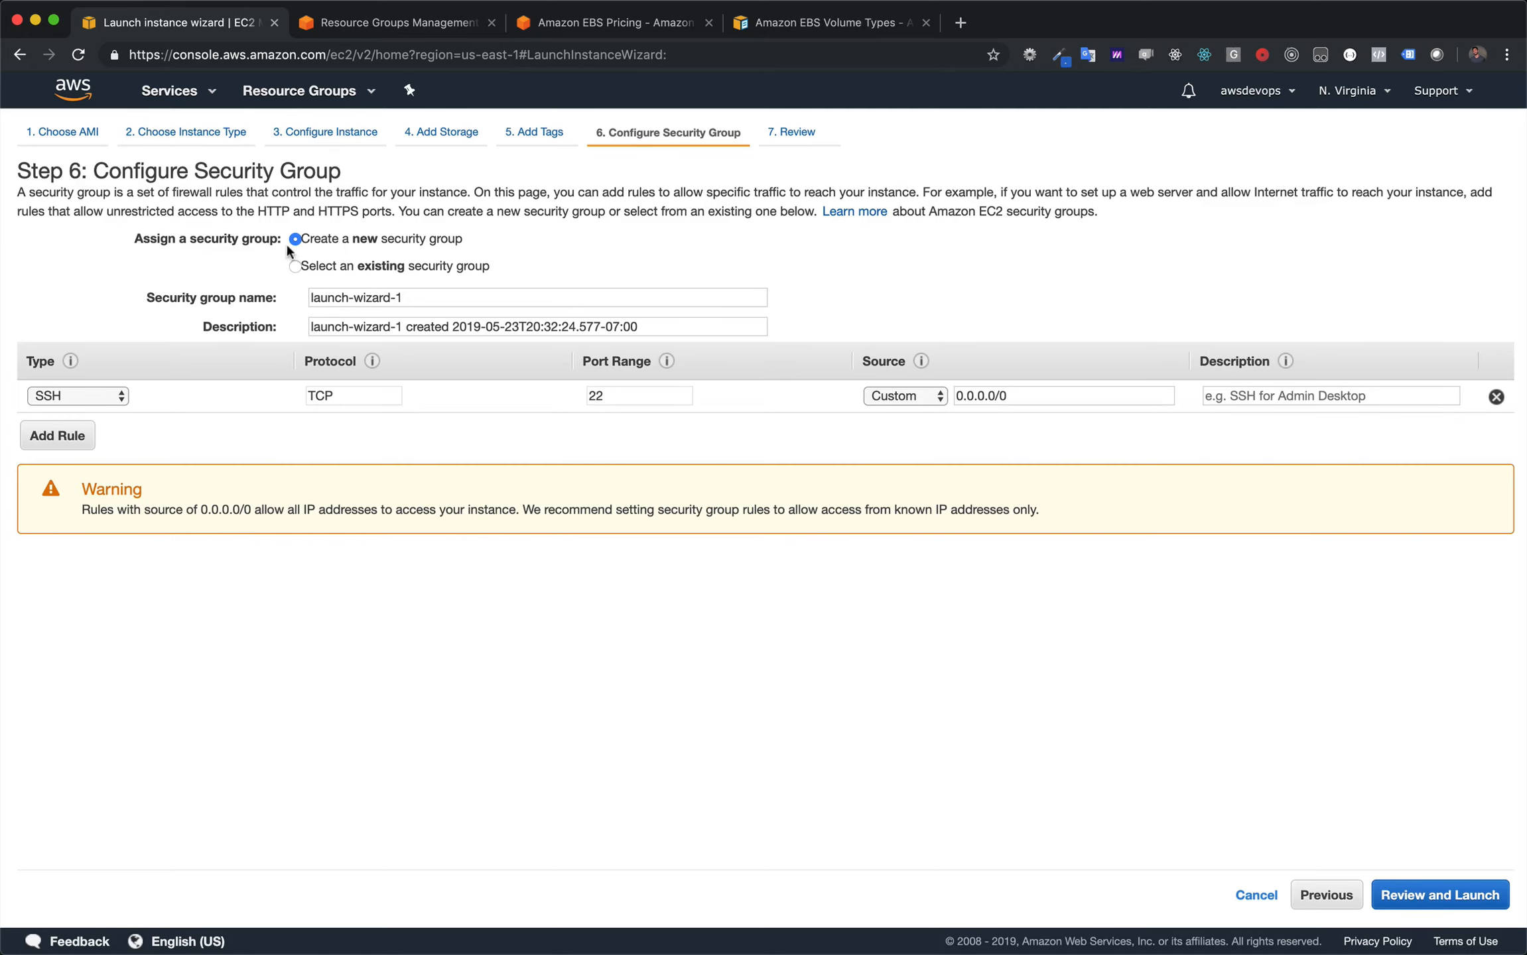
Try assigning the existing security group first-instance-sg, and switch back to creating a new one.
click(294, 266)
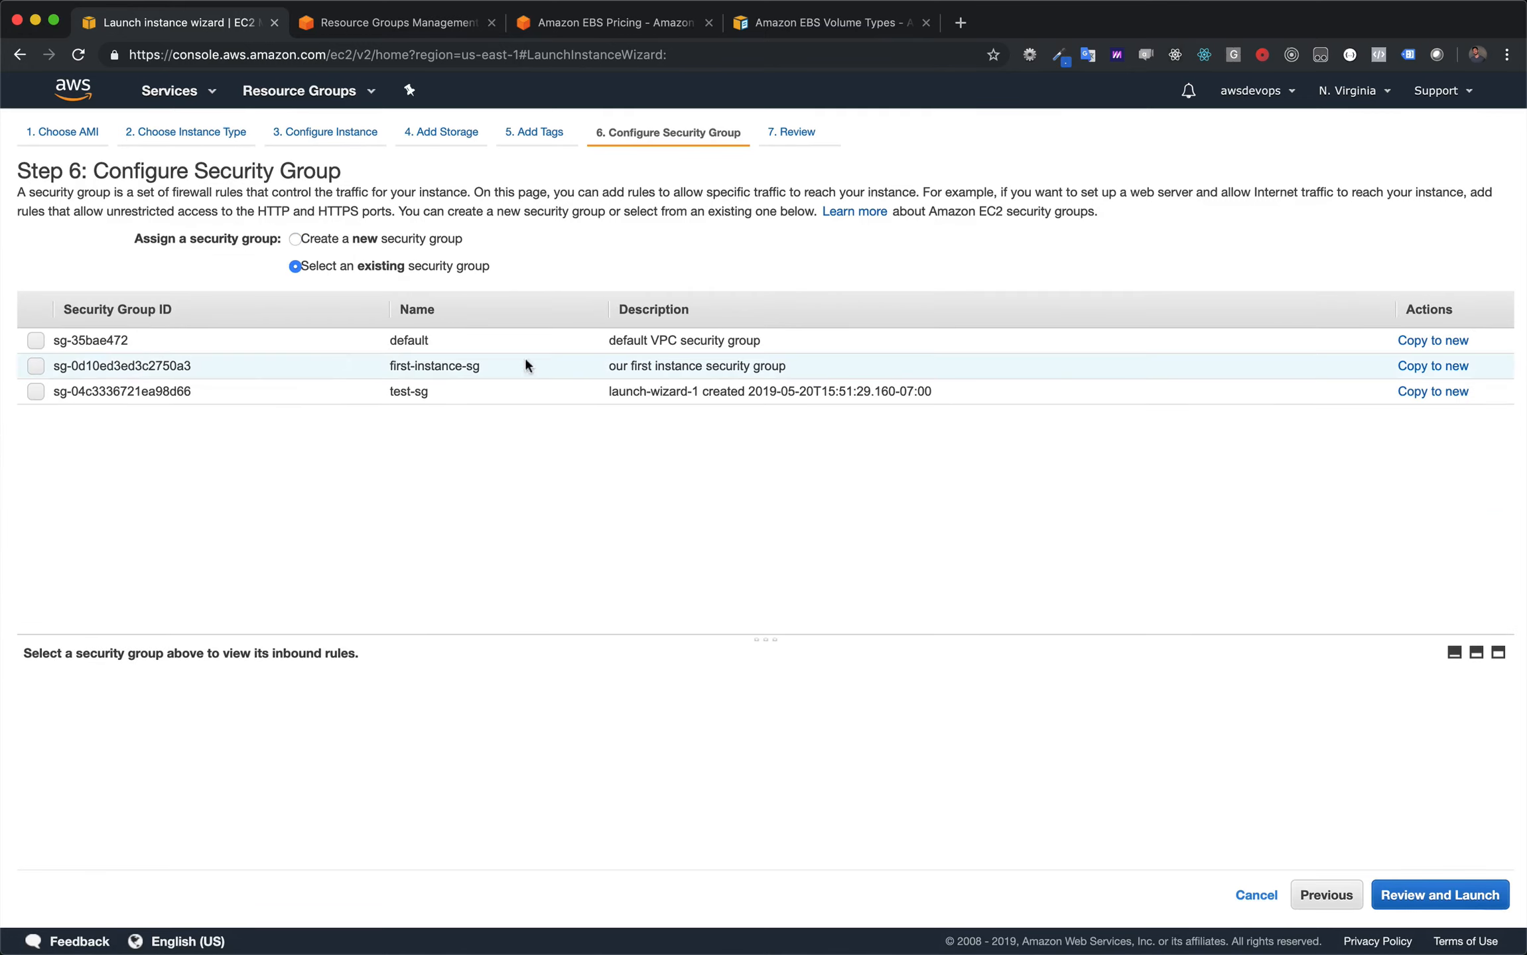
click(37, 365)
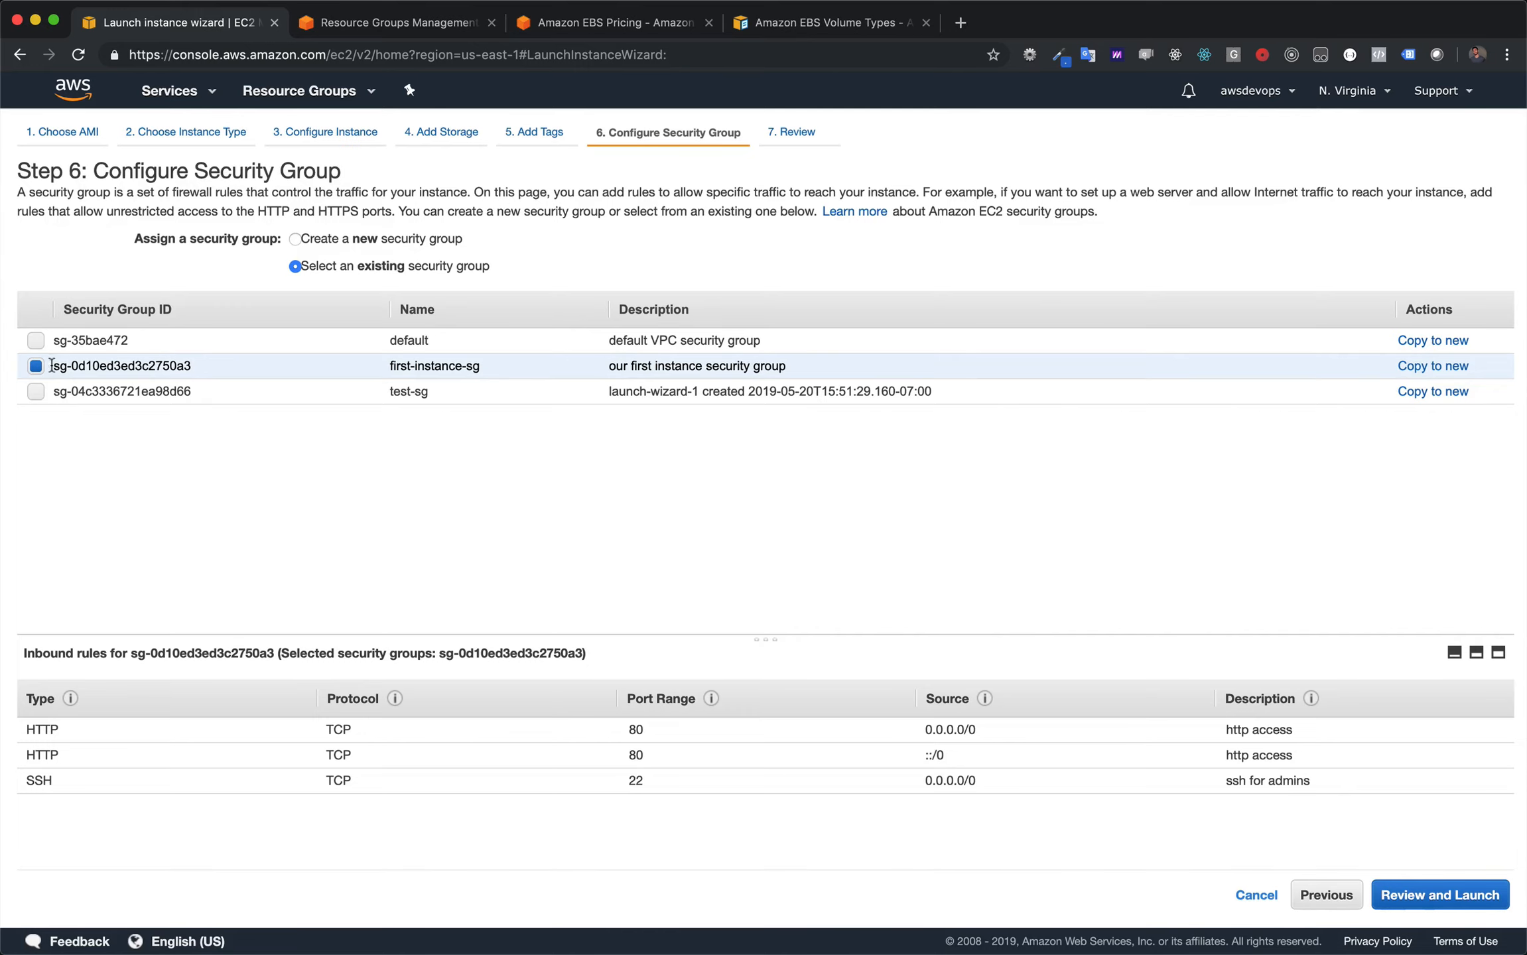
click(302, 239)
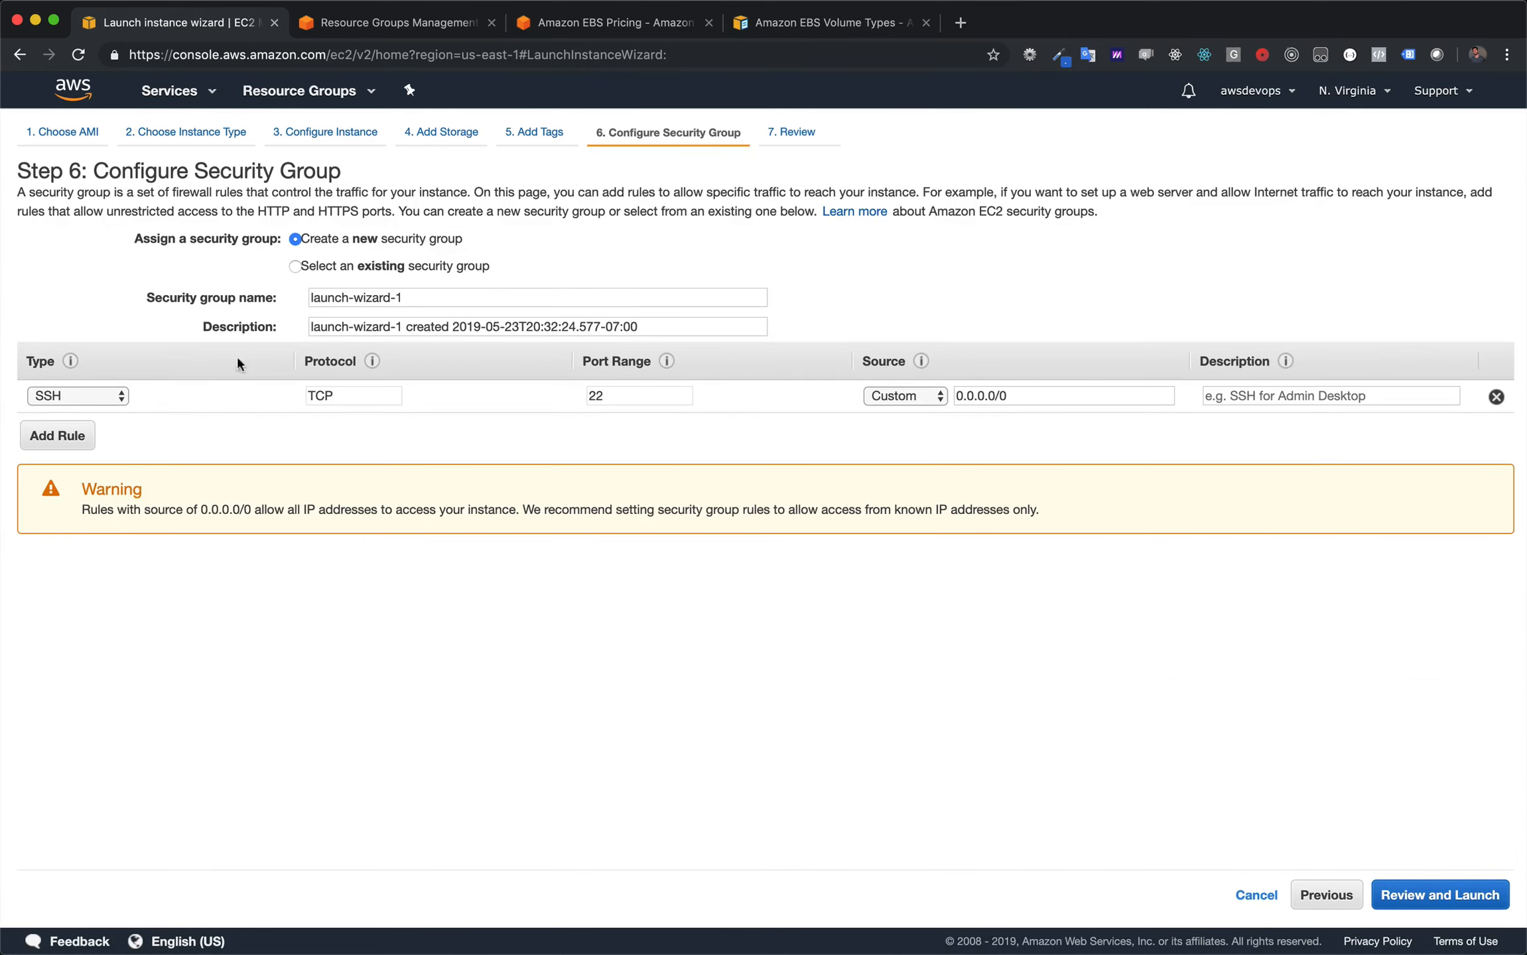
Name the new security group second-instance-sg.
click(541, 297)
key(super+a)
text(s)
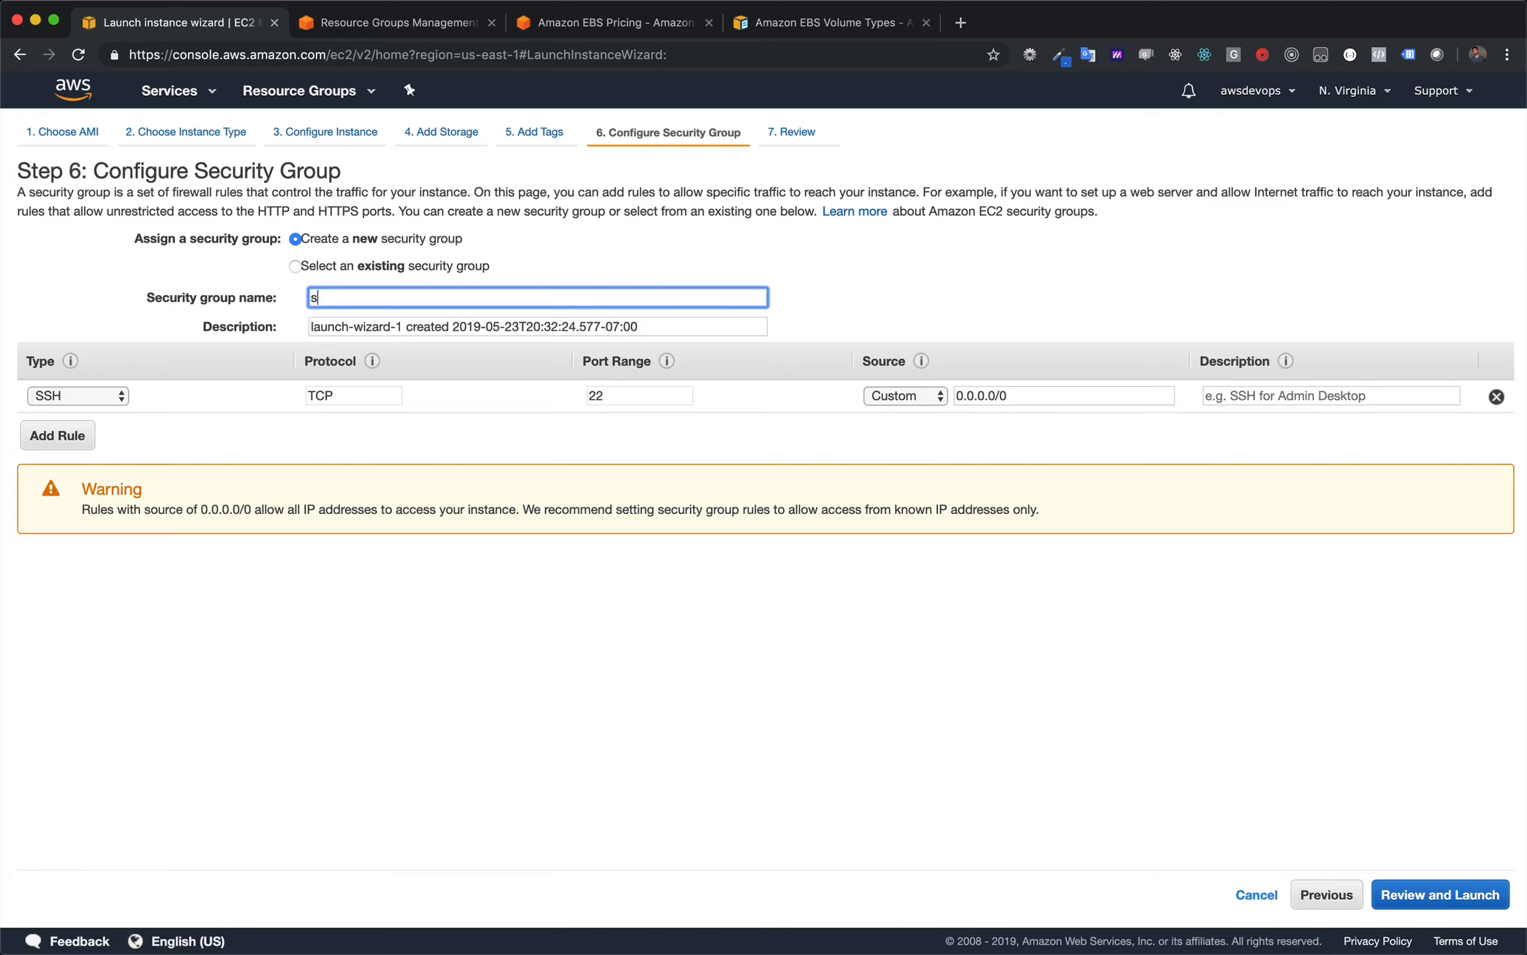
text(econd-instance-sg)
click(531, 326)
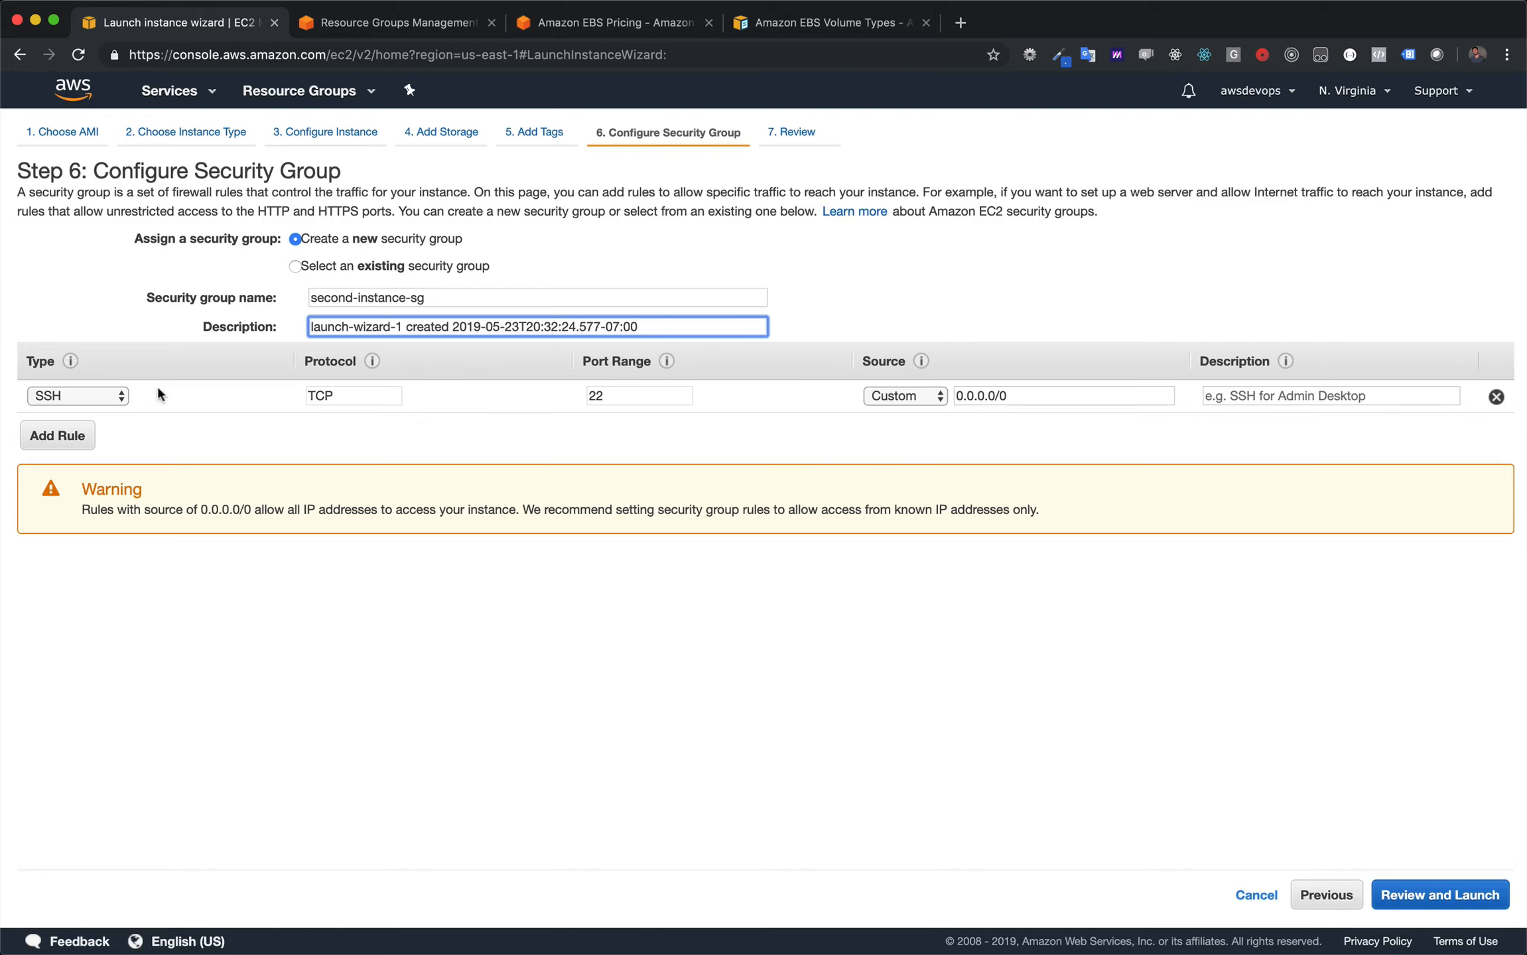
Try defining the first rule as a Custom TCP Rule on port 22, and return its type to SSH.
click(109, 398)
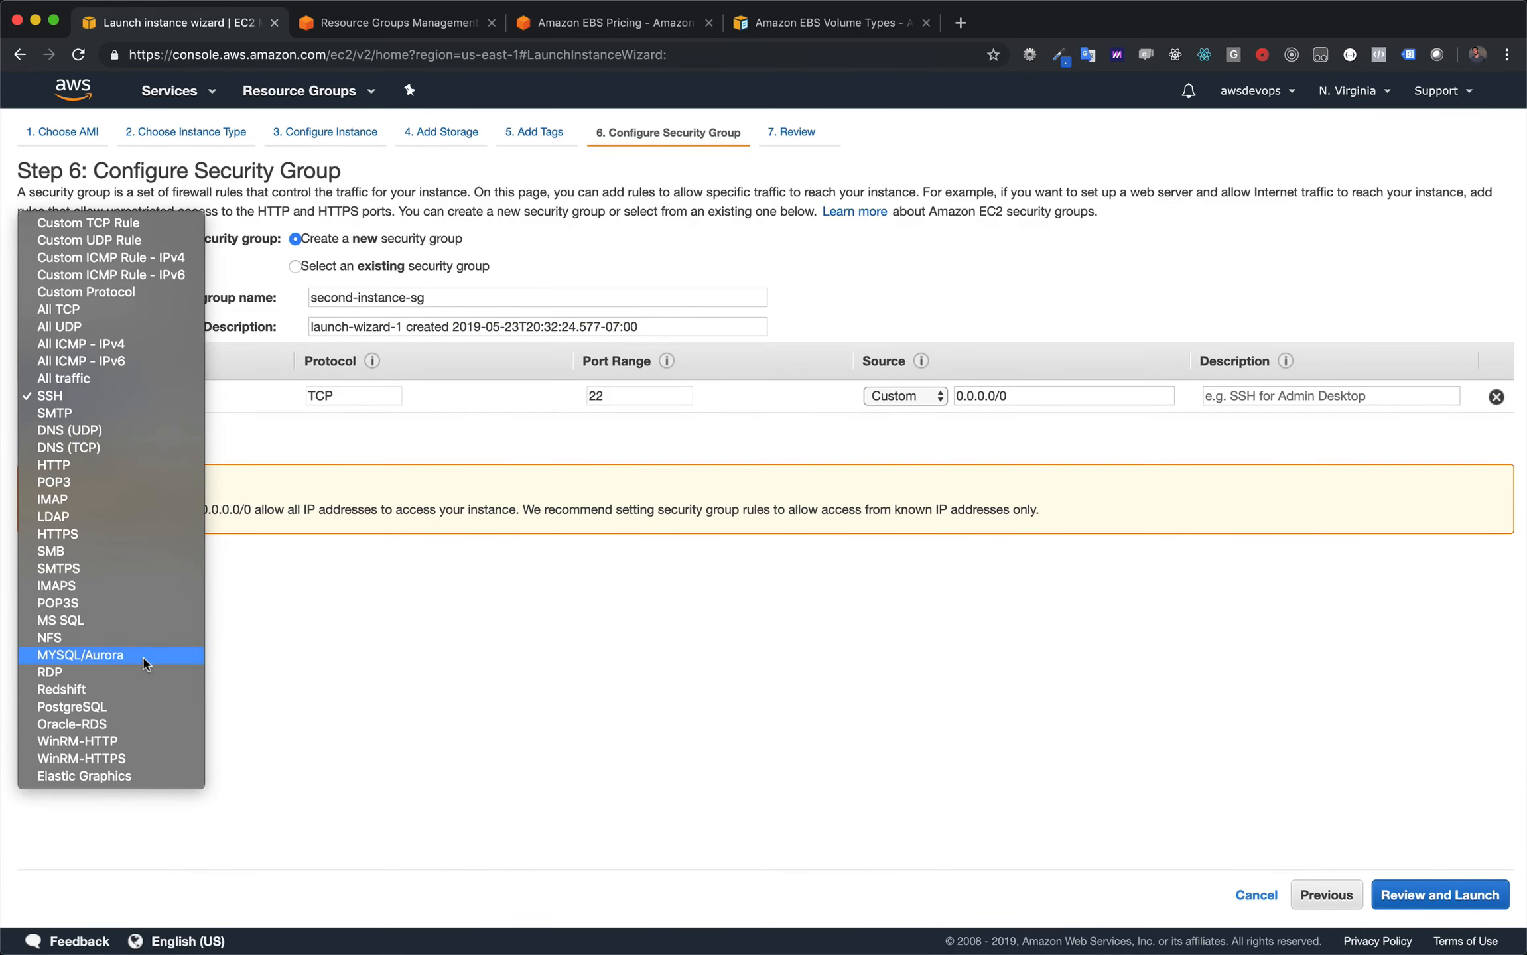
click(264, 432)
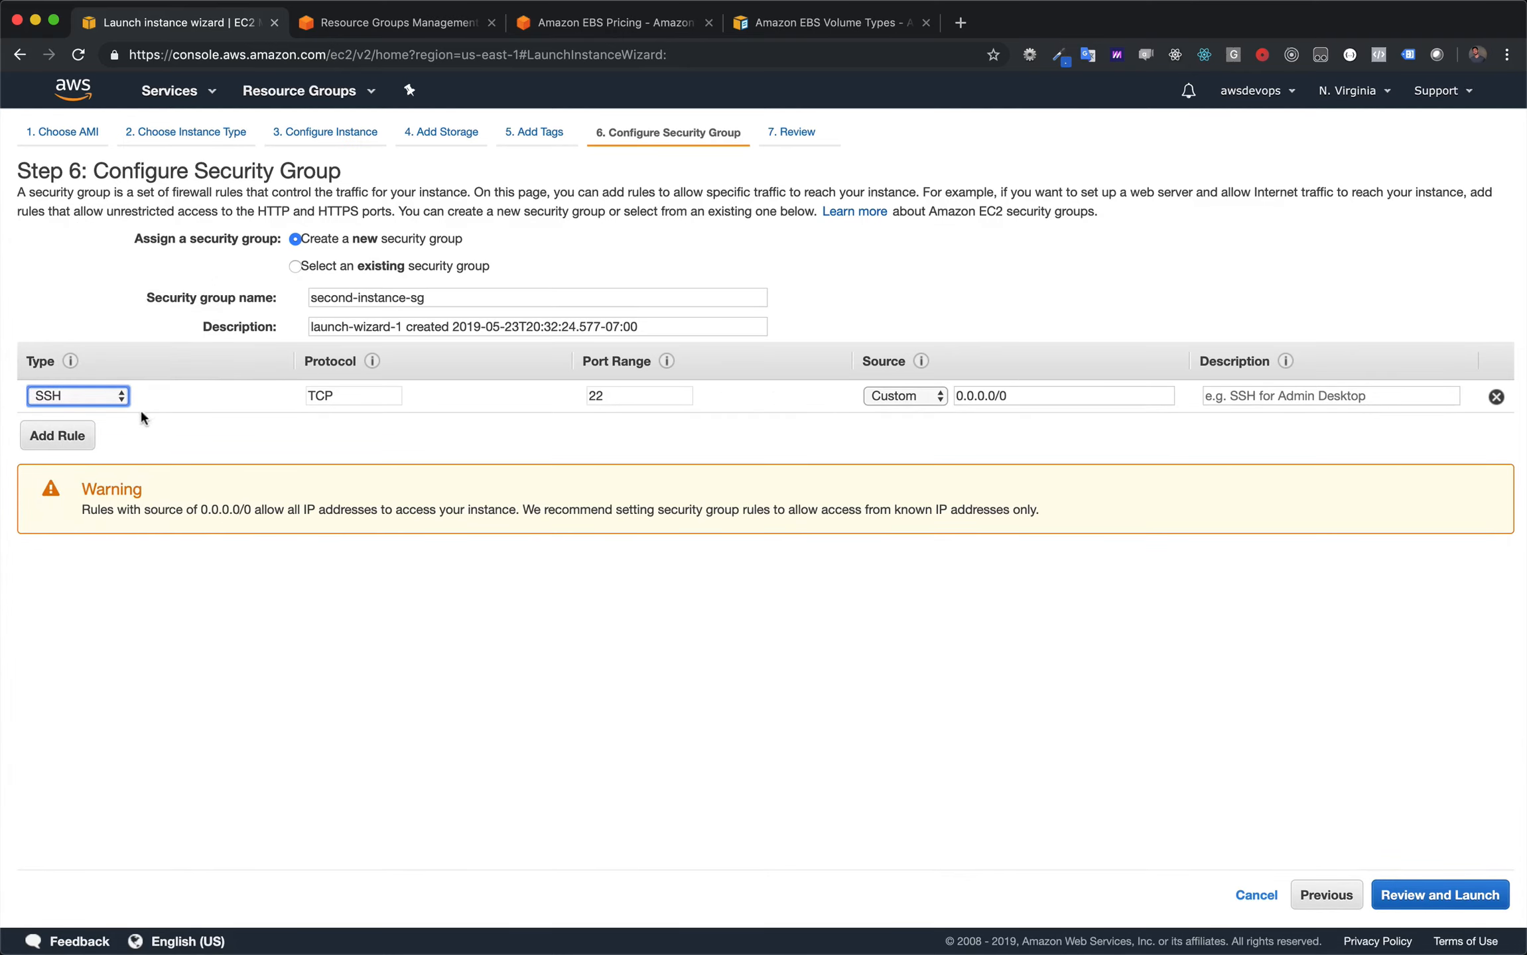
click(89, 397)
click(133, 219)
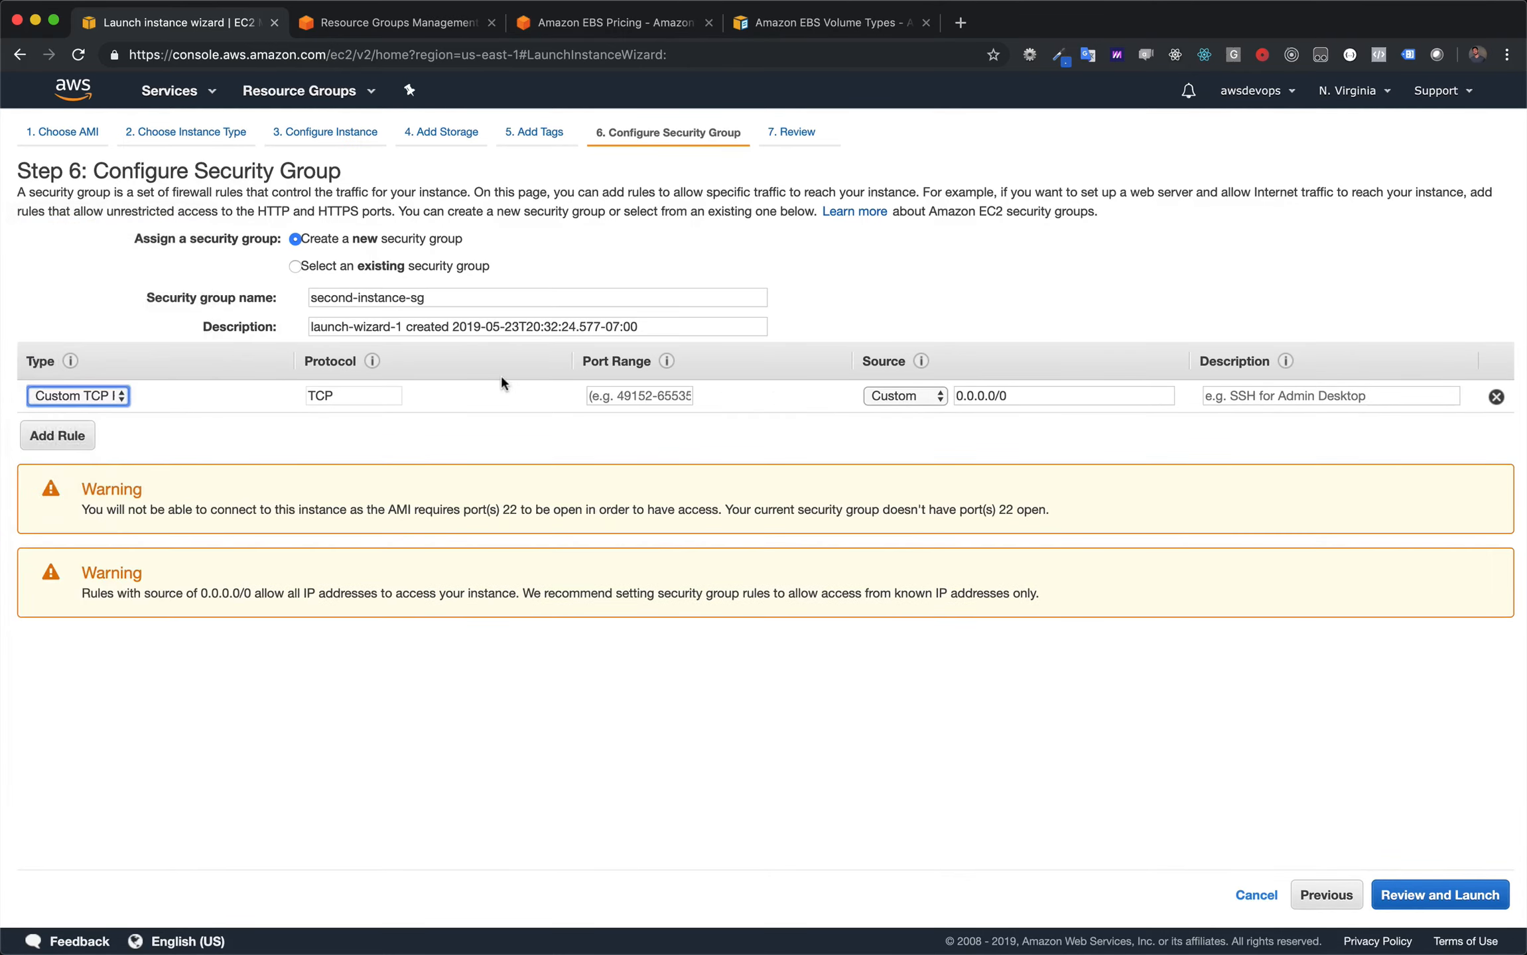
click(637, 397)
text(22)
click(796, 432)
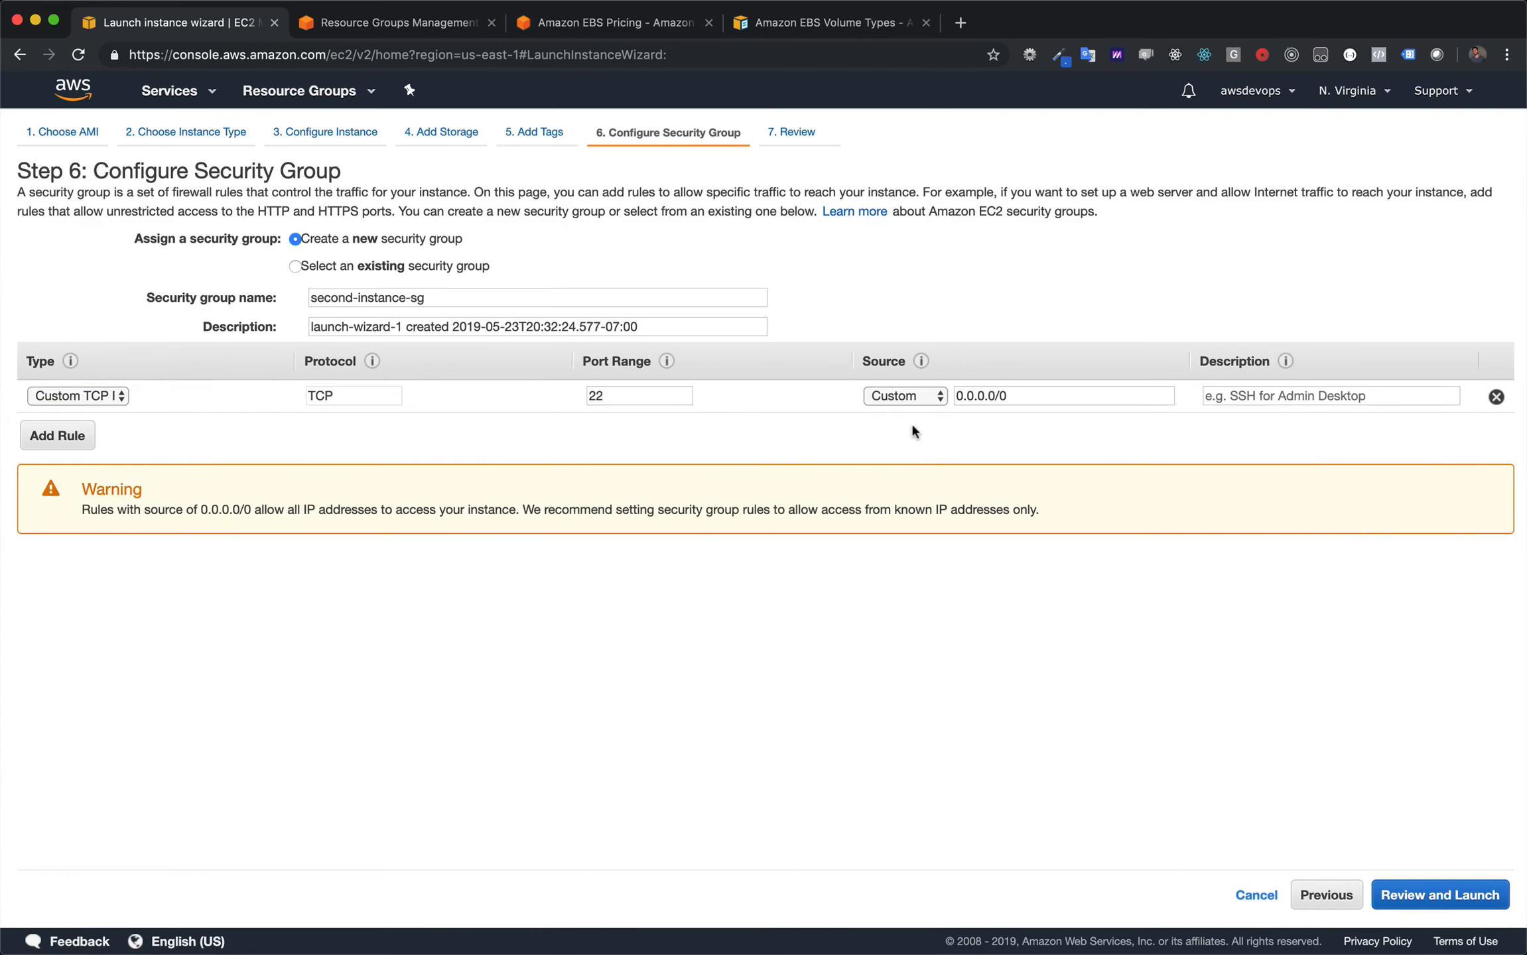
click(124, 397)
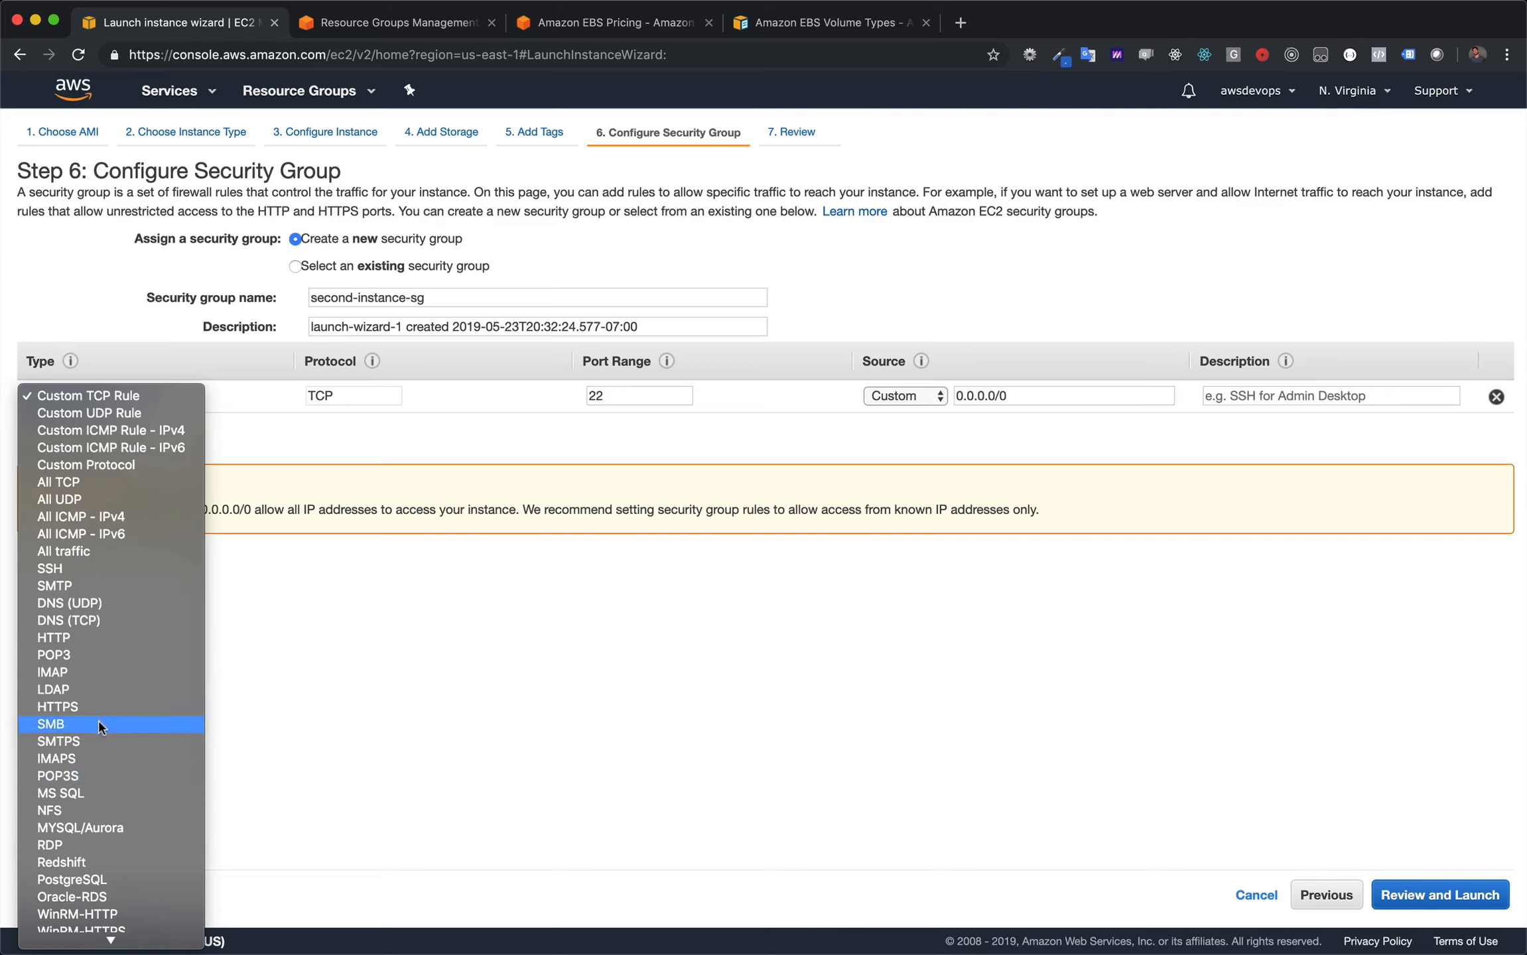
click(92, 569)
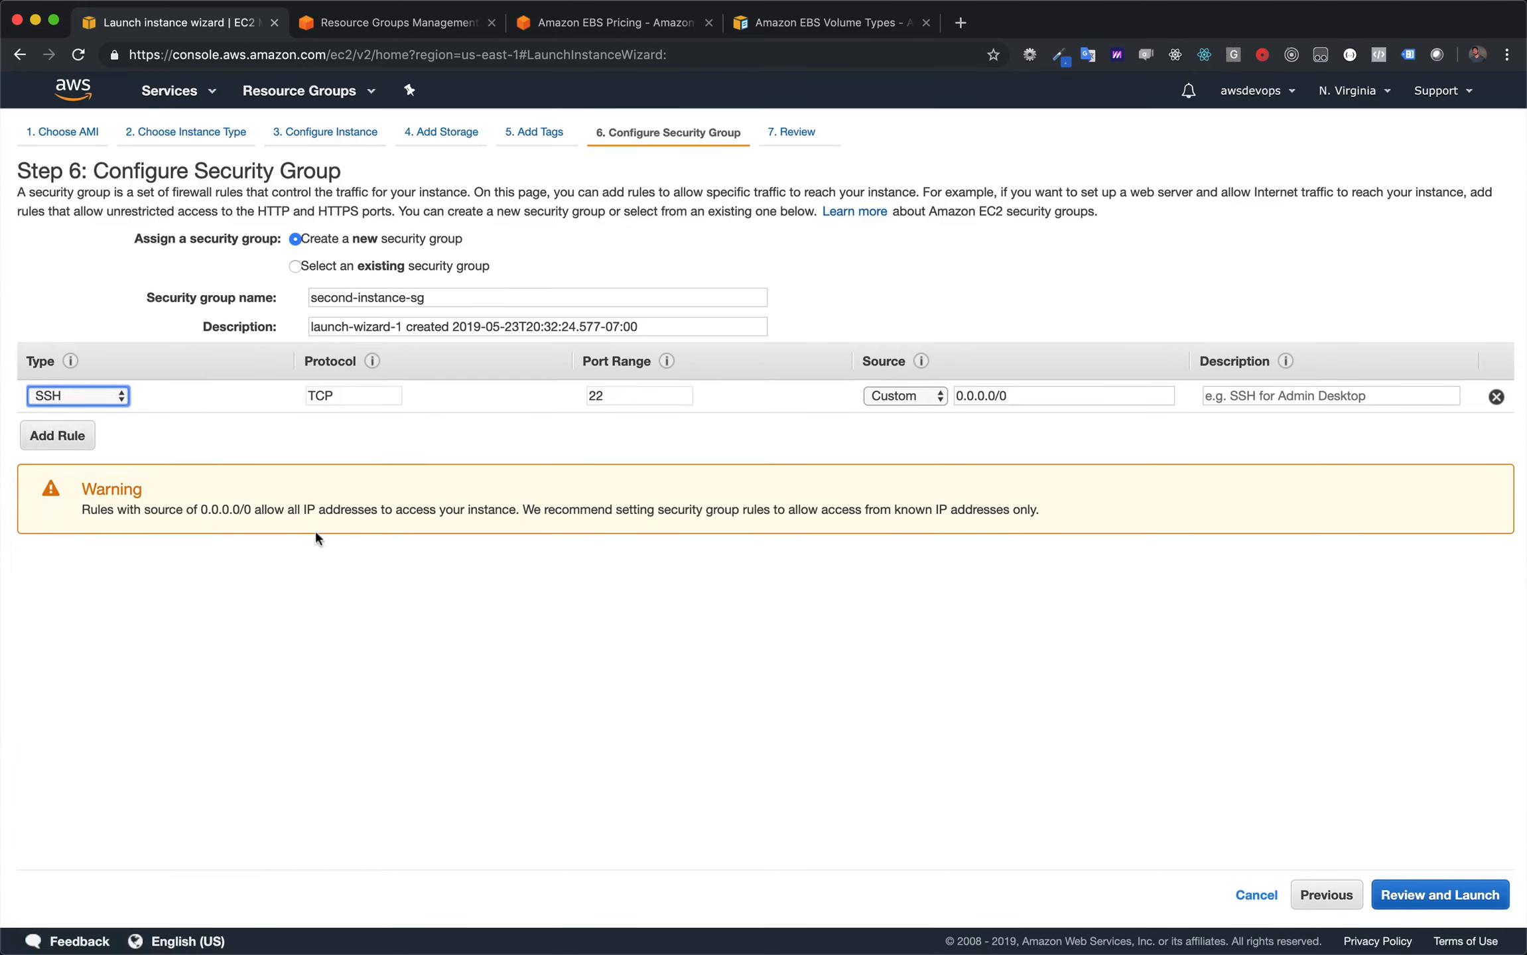
click(209, 428)
Describe the SSH rule as "ssh for admins with the right key".
click(1326, 396)
text(ss)
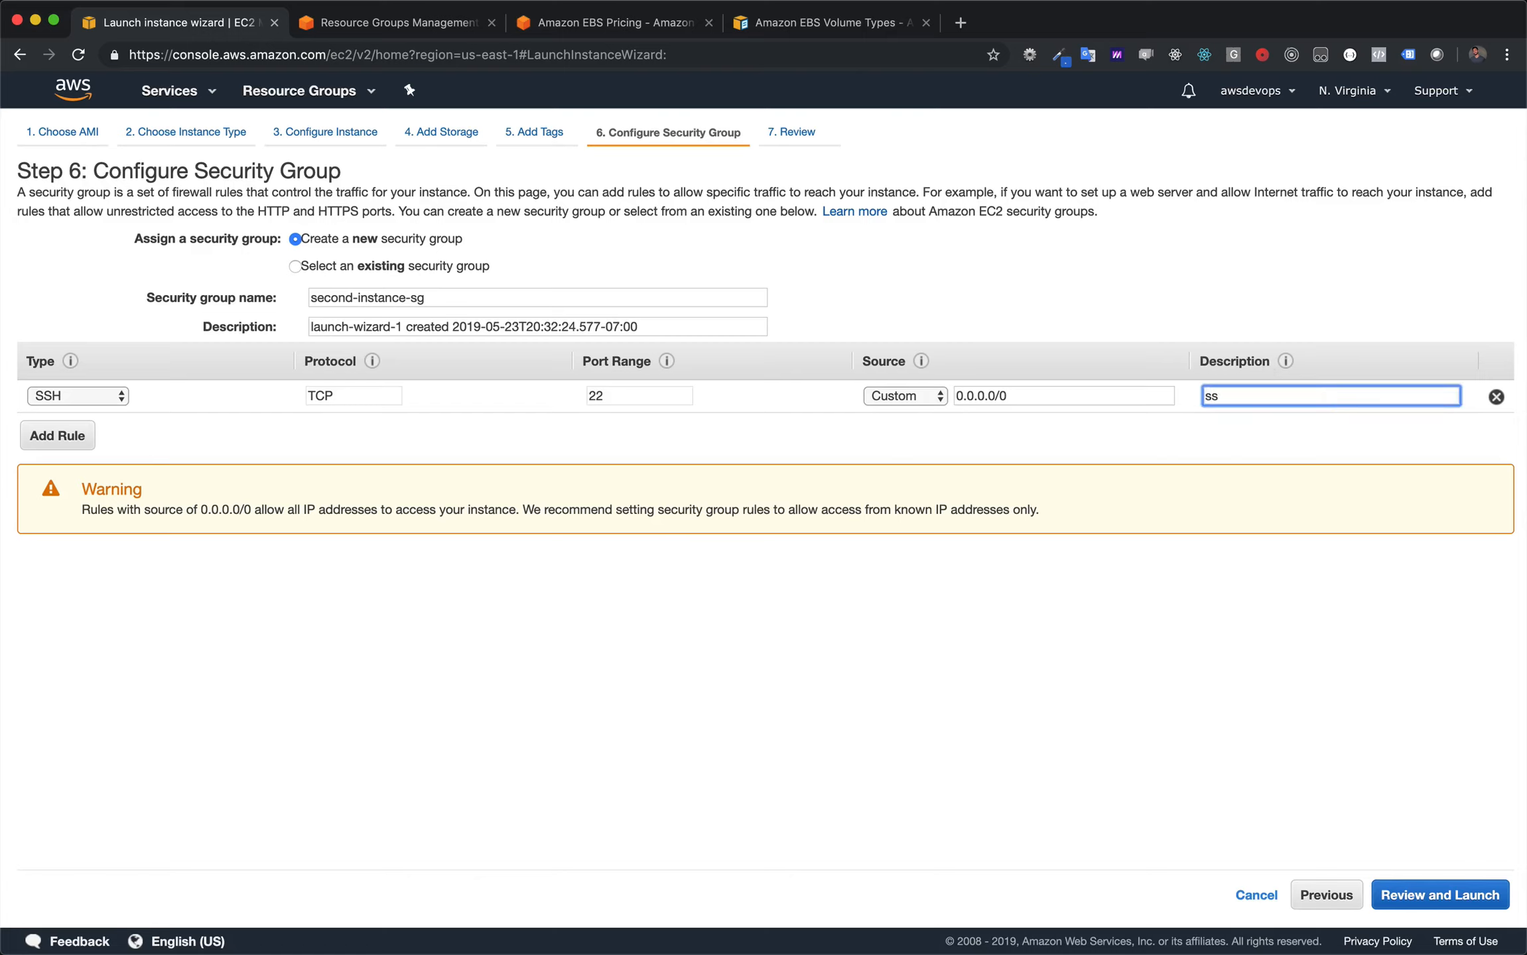
text(h for admins with the right ke)
text(y)
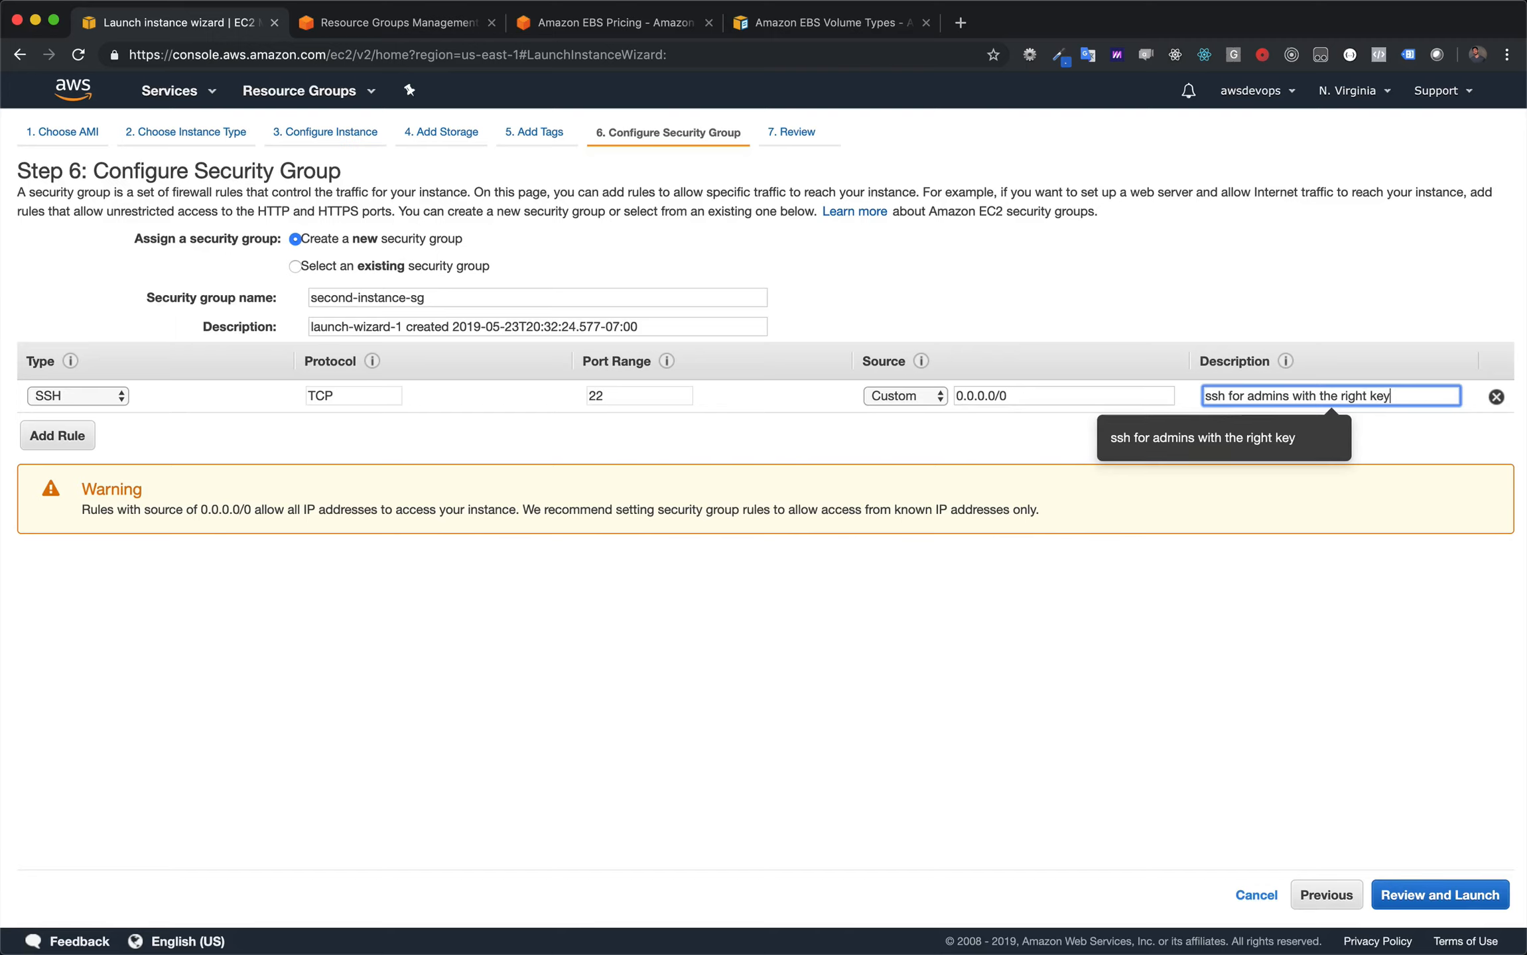
click(974, 416)
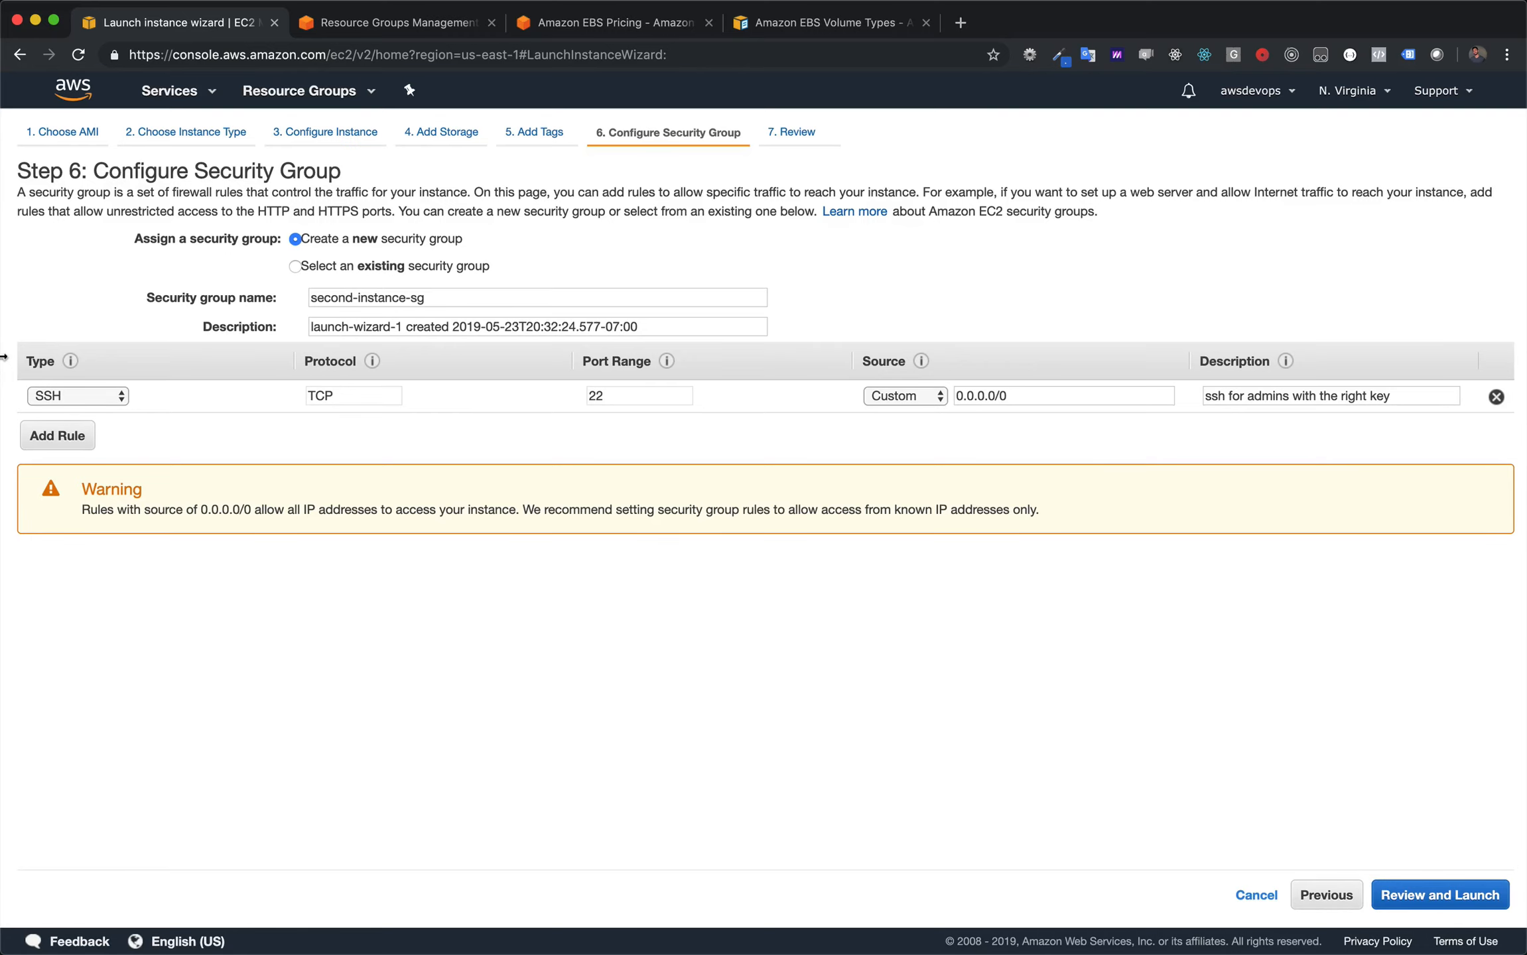
Add a second rule to the security group and set its type to HTTP.
click(66, 438)
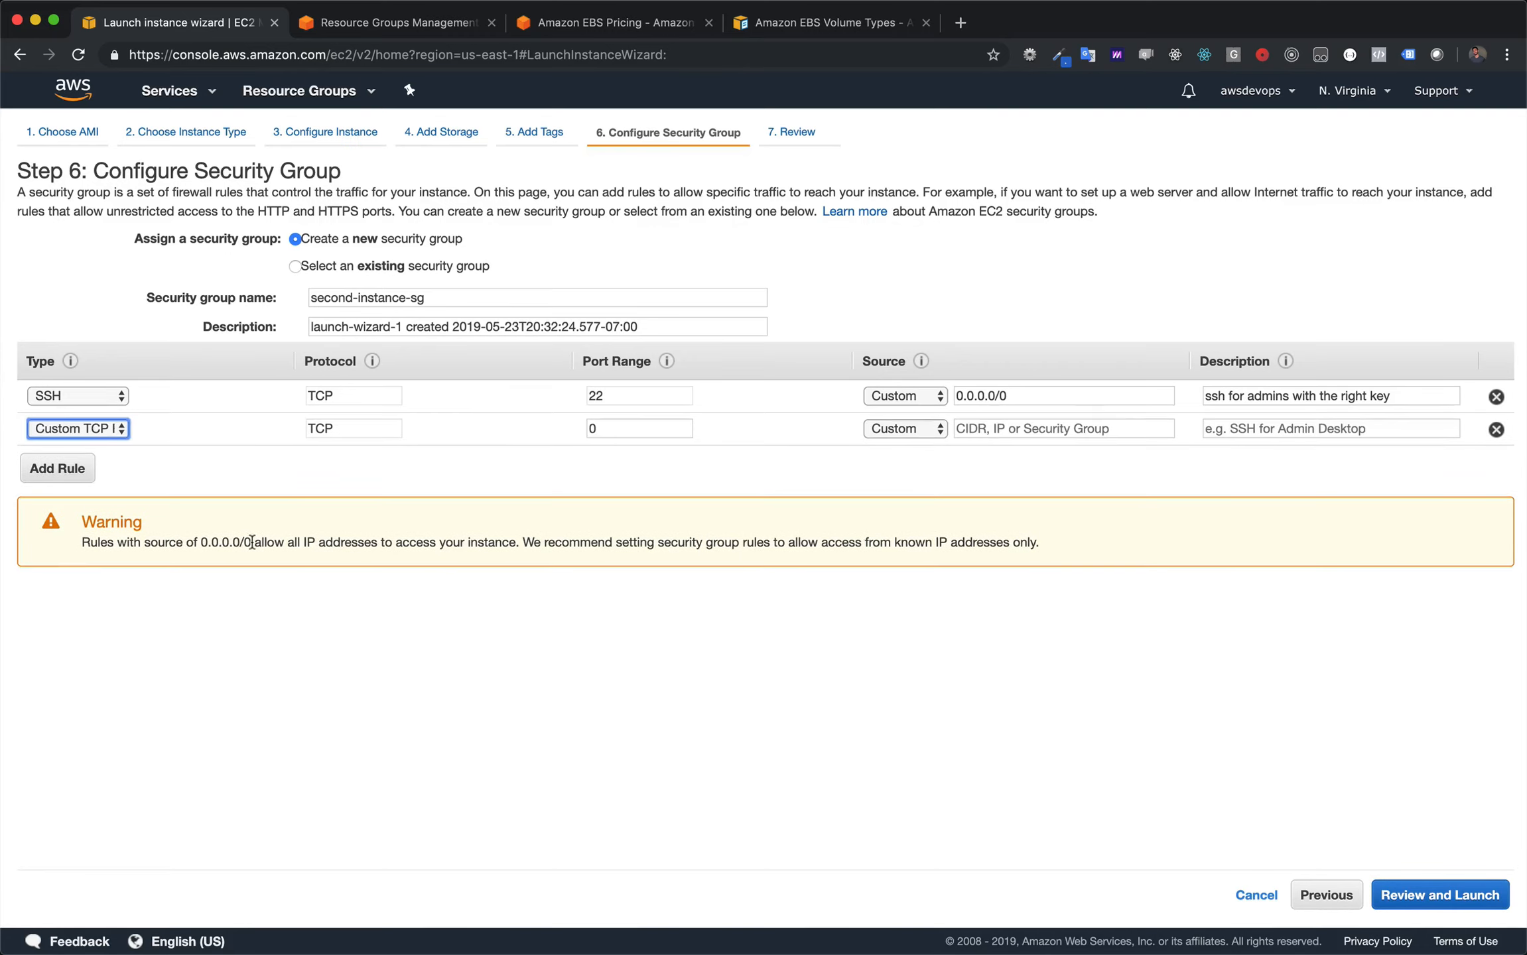
click(118, 435)
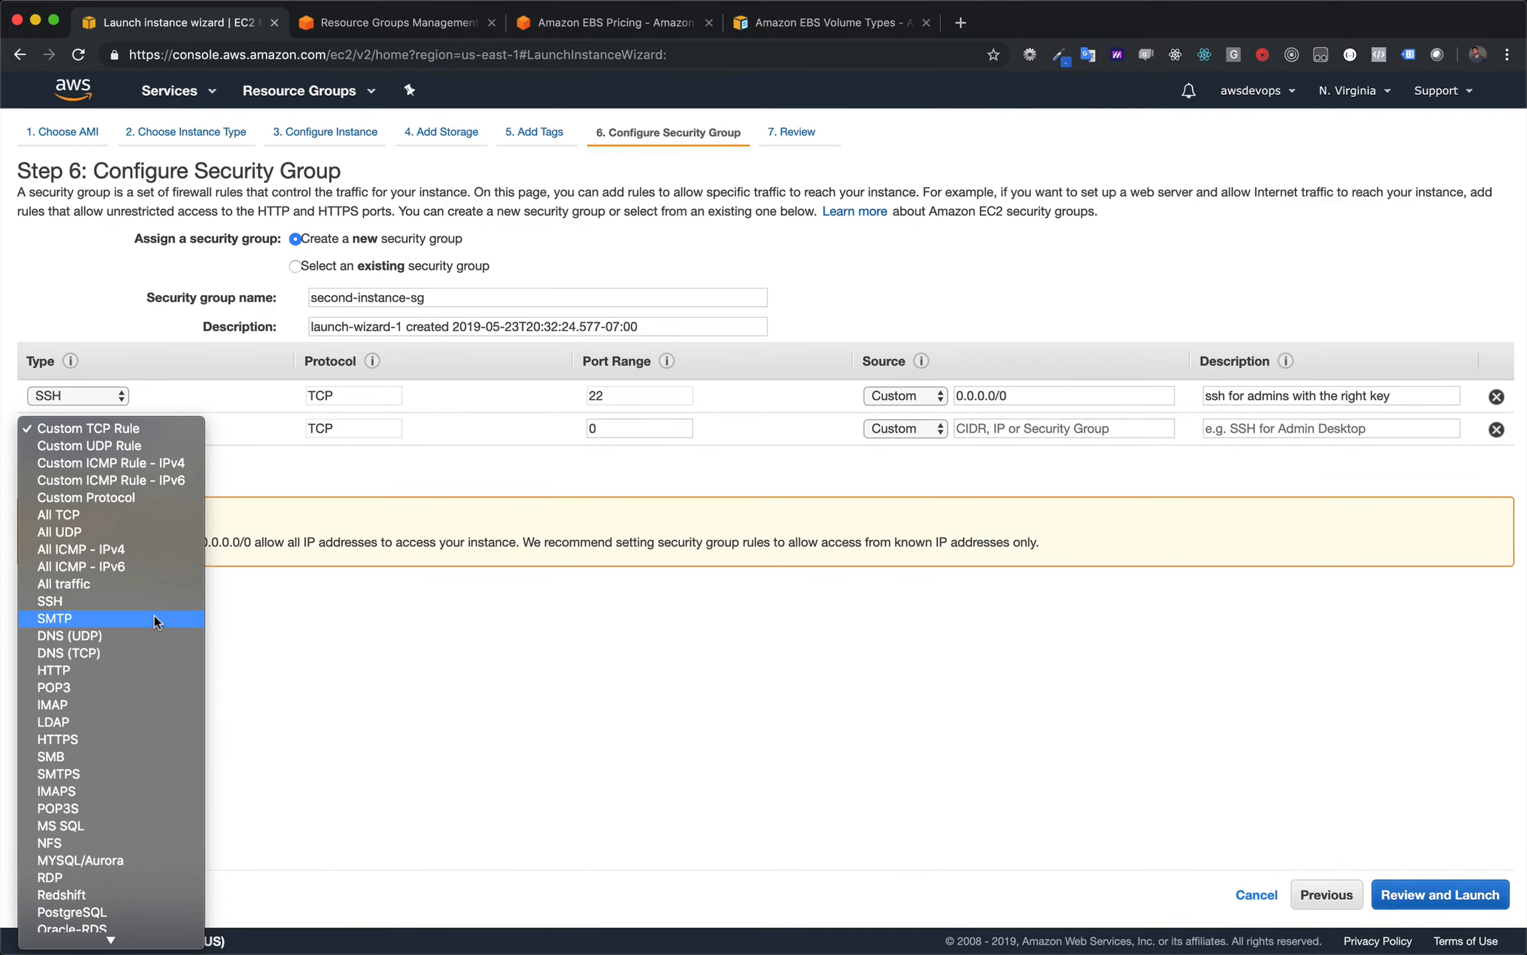
scroll(154, 623, down, 2)
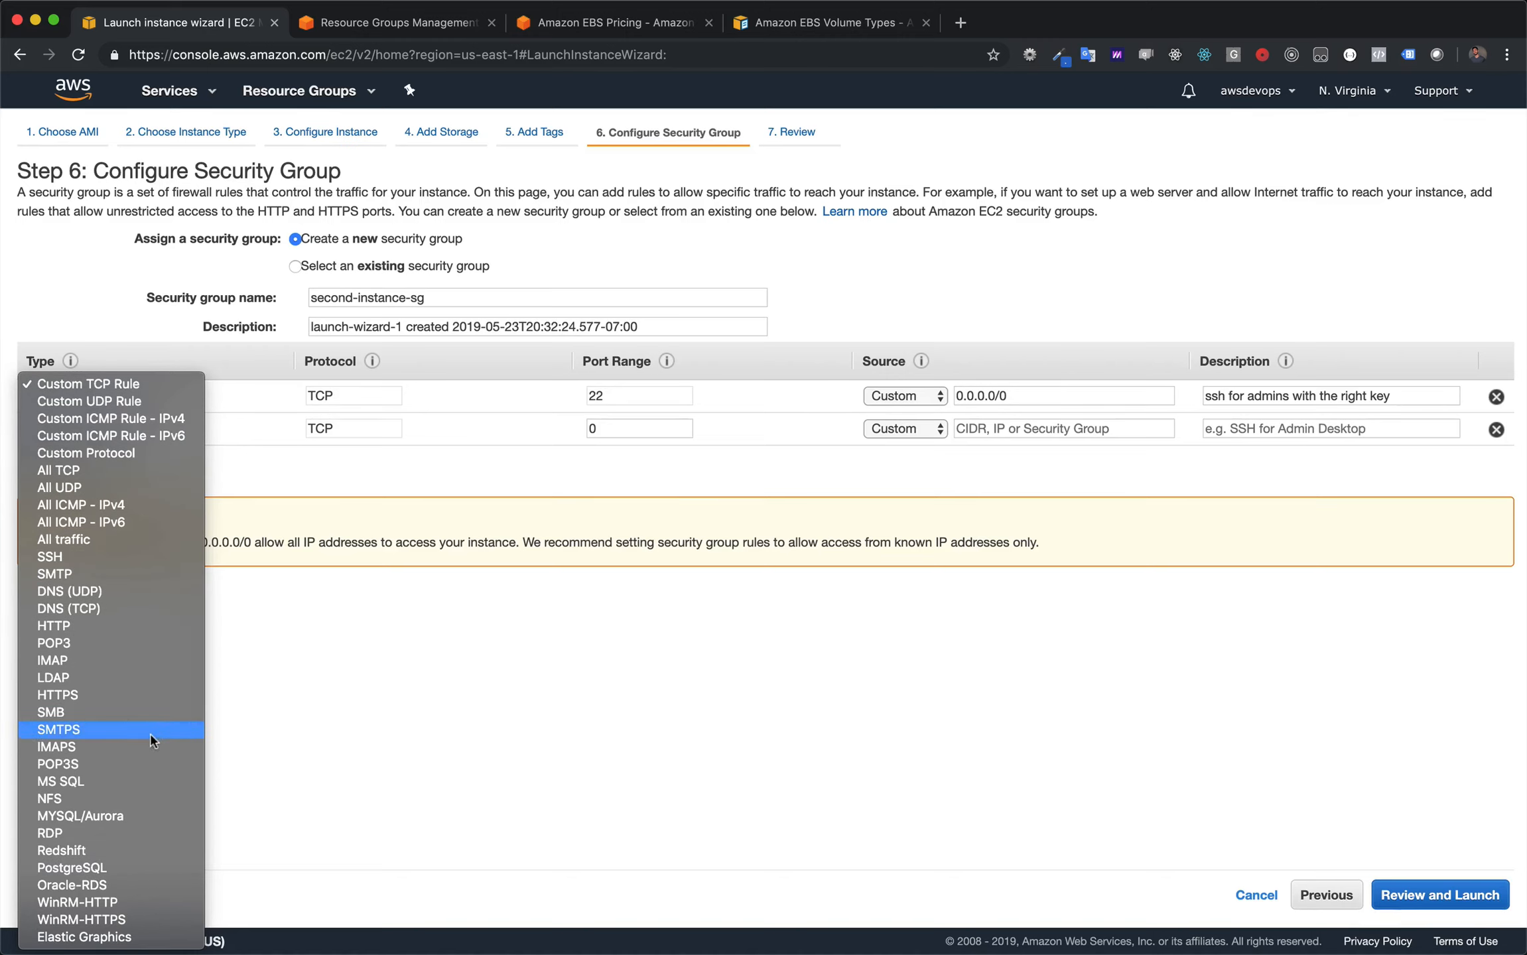
click(118, 633)
click(489, 488)
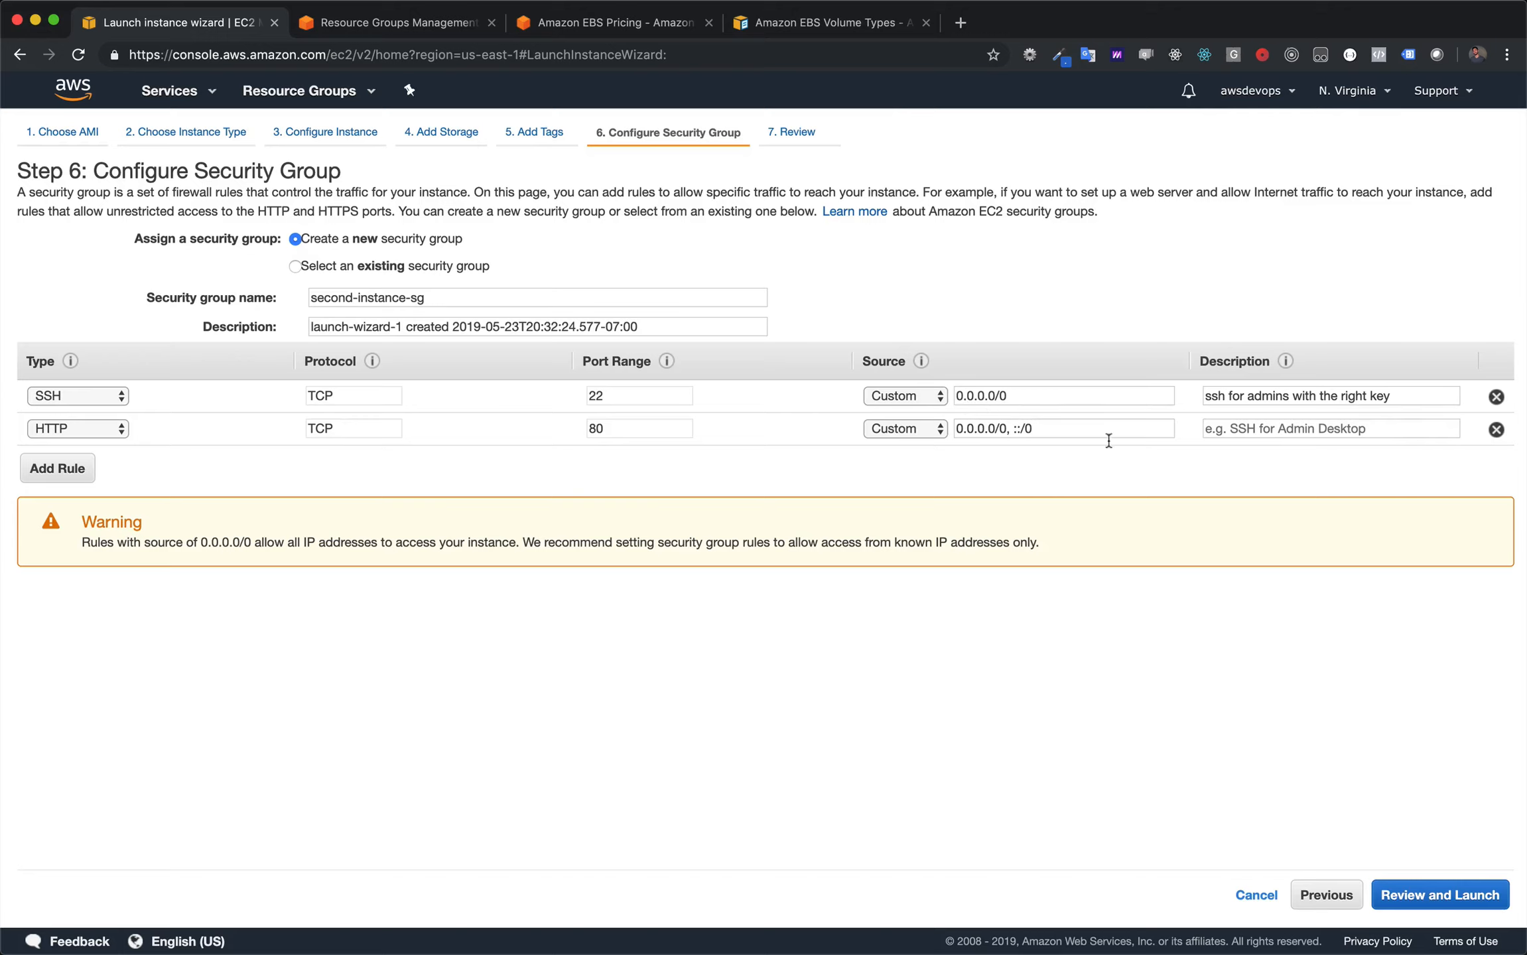
Describe the HTTP rule as "http access".
click(1287, 432)
text(http access)
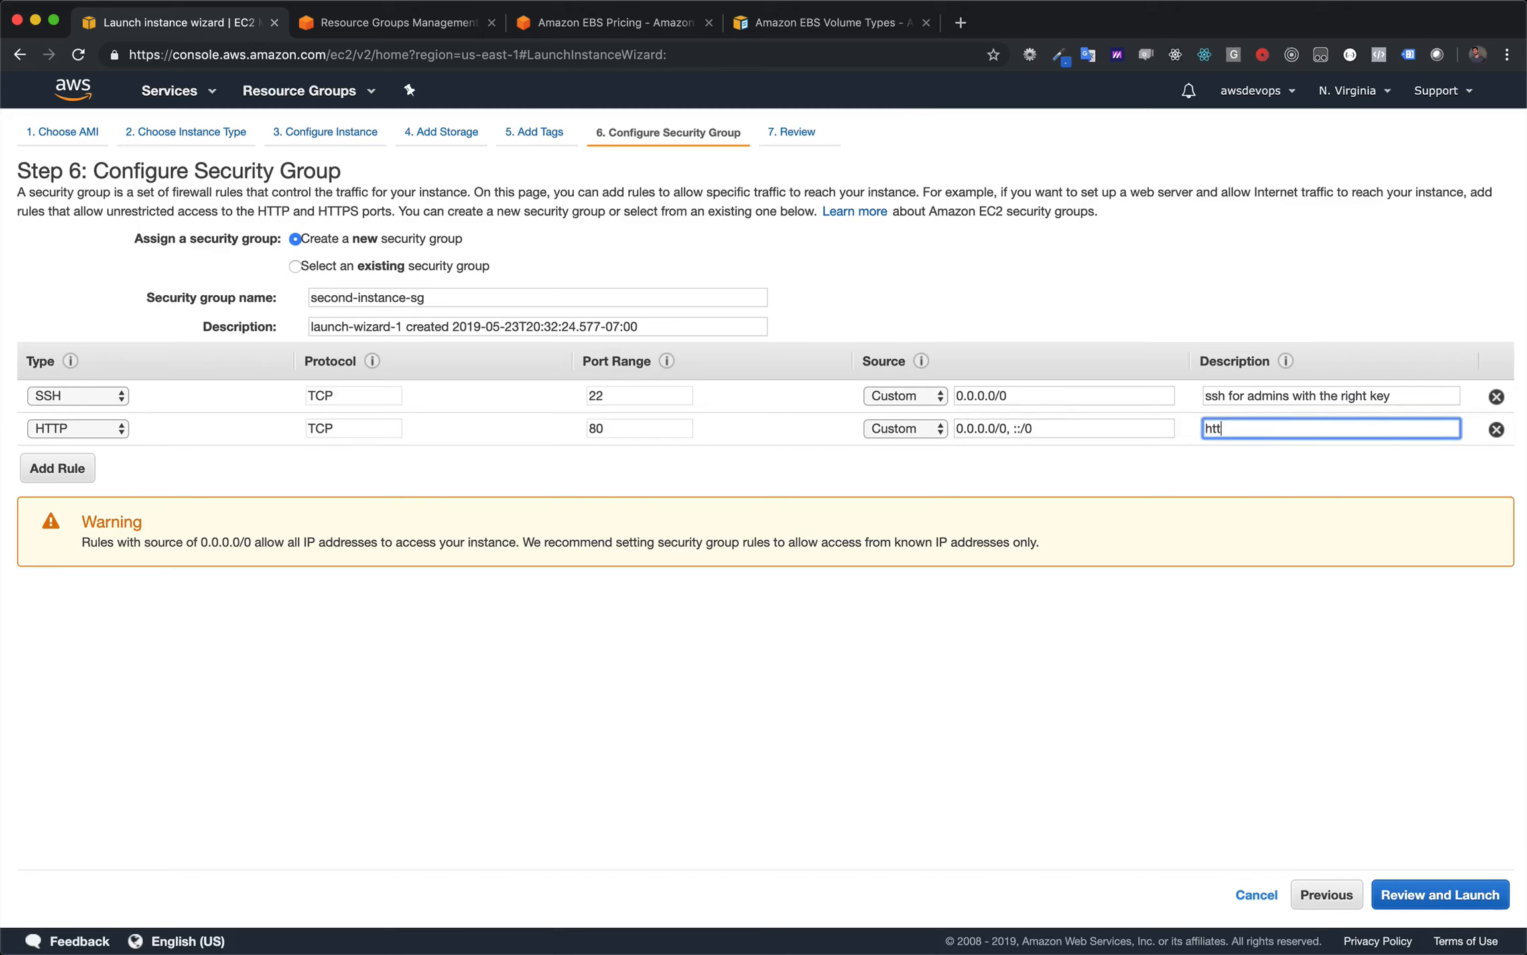
click(990, 475)
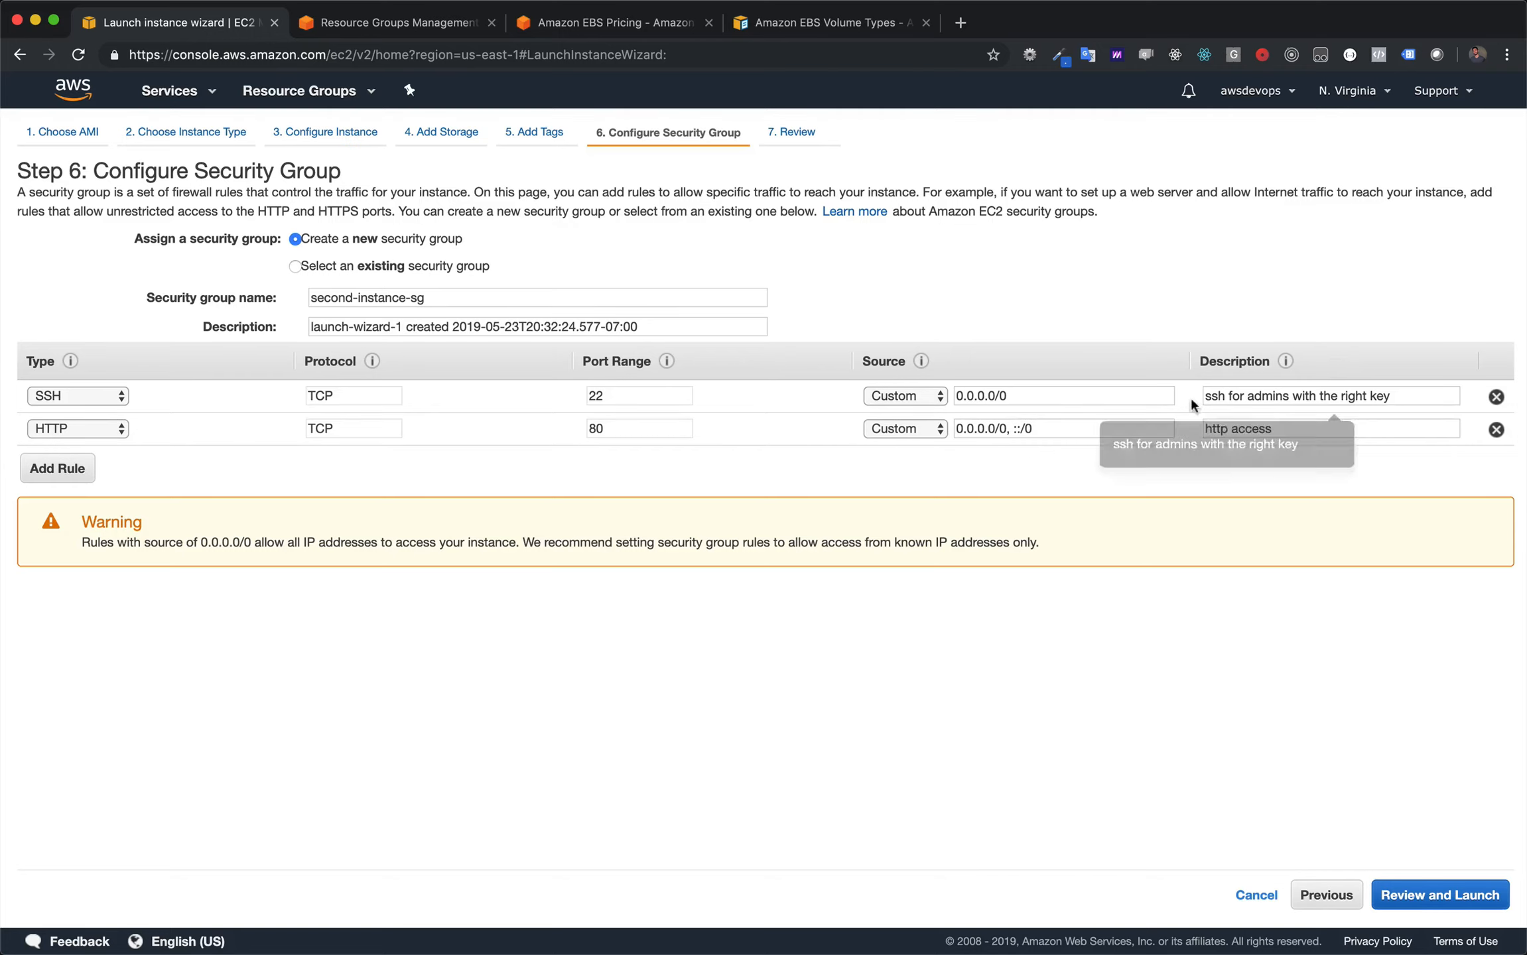
Try adding a third rule that allows SSH from the first-instance-sg security group, and remove that rule.
click(65, 468)
click(113, 459)
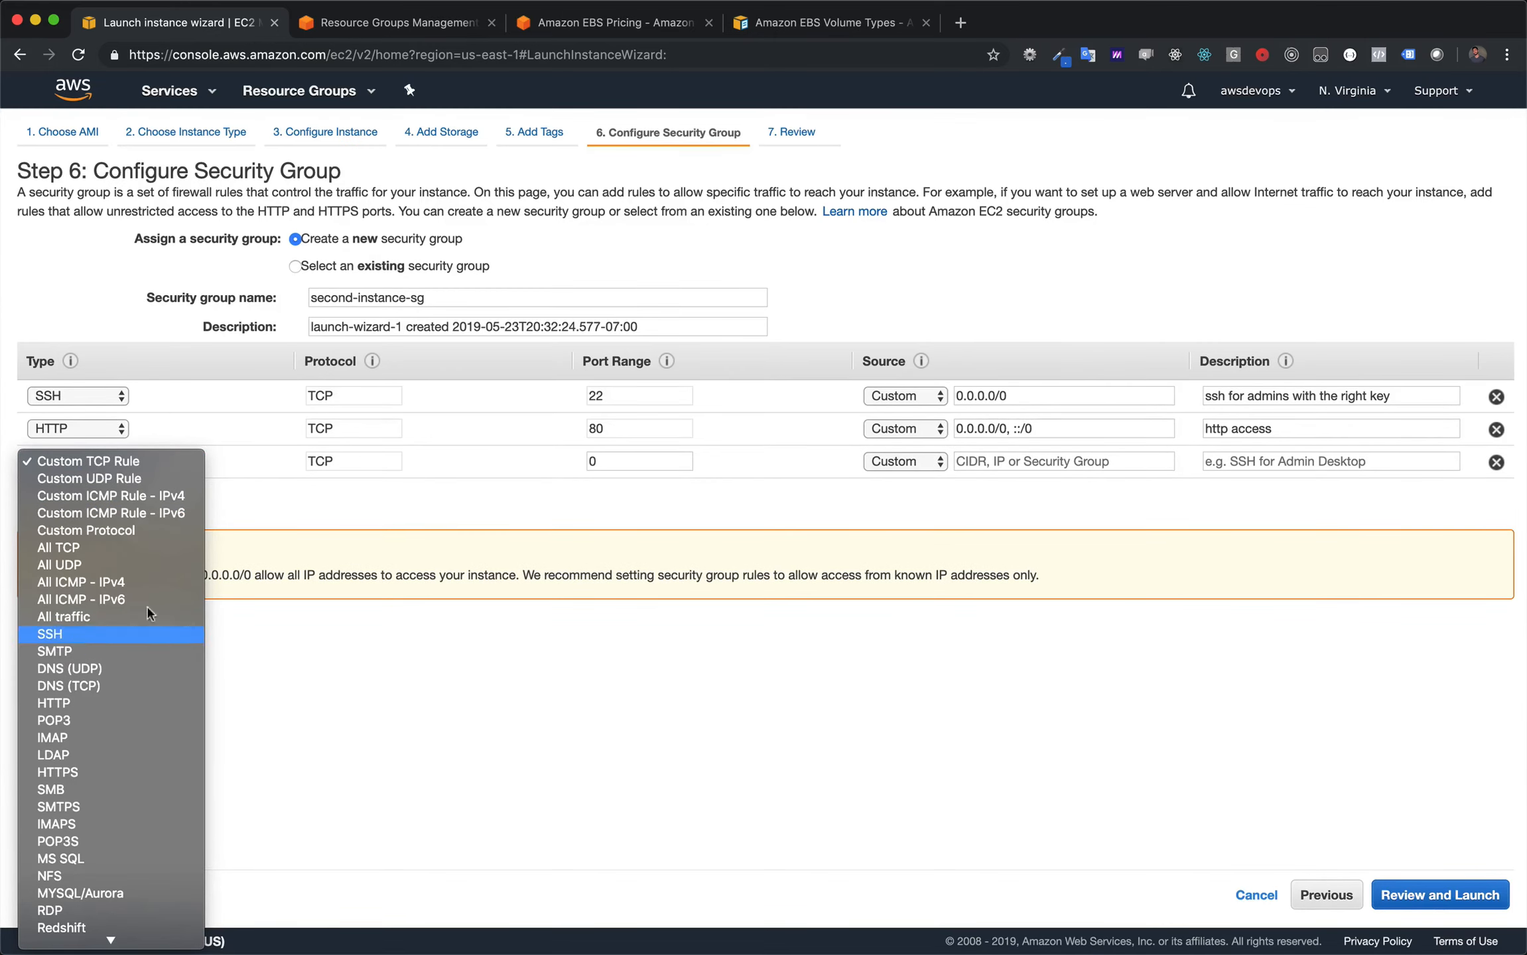
click(312, 508)
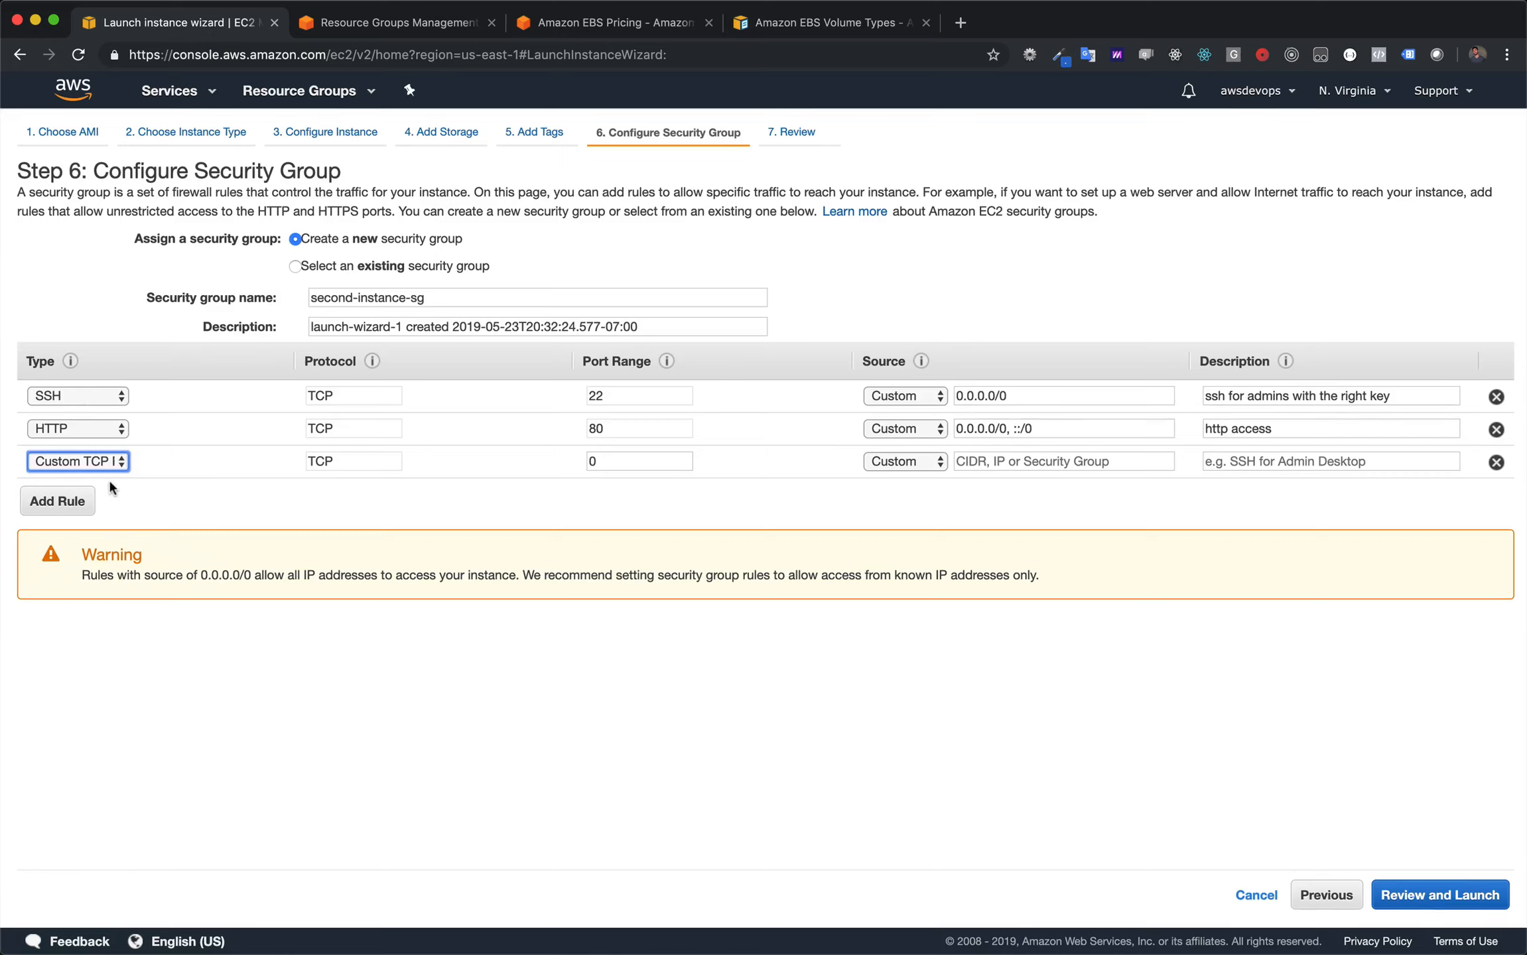
click(120, 463)
click(100, 613)
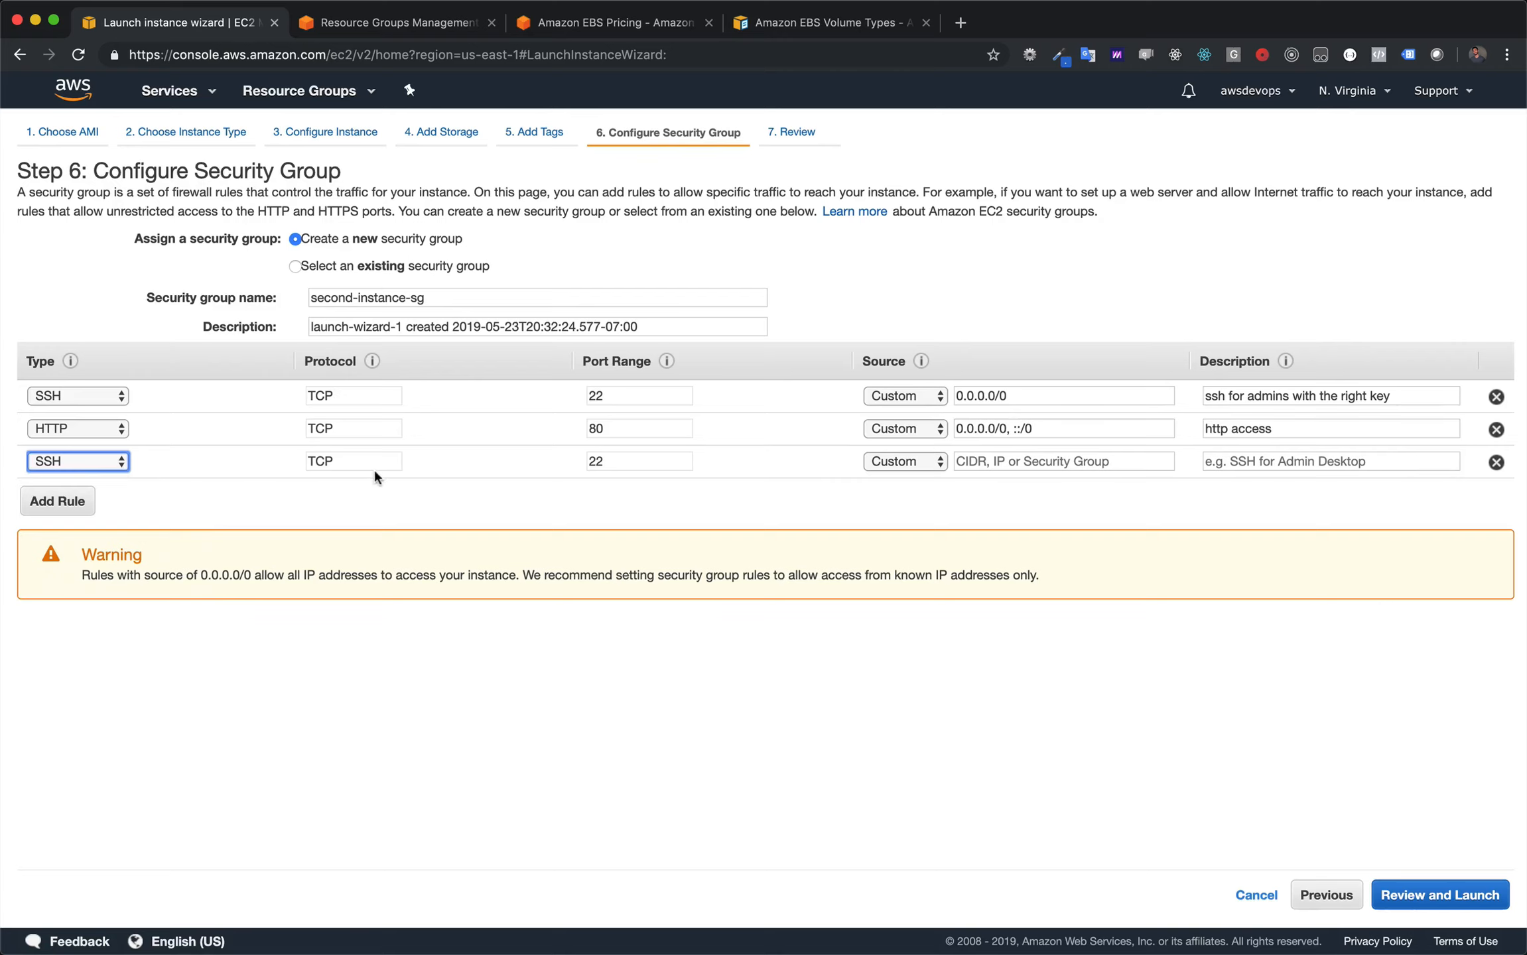
click(1075, 468)
text(s)
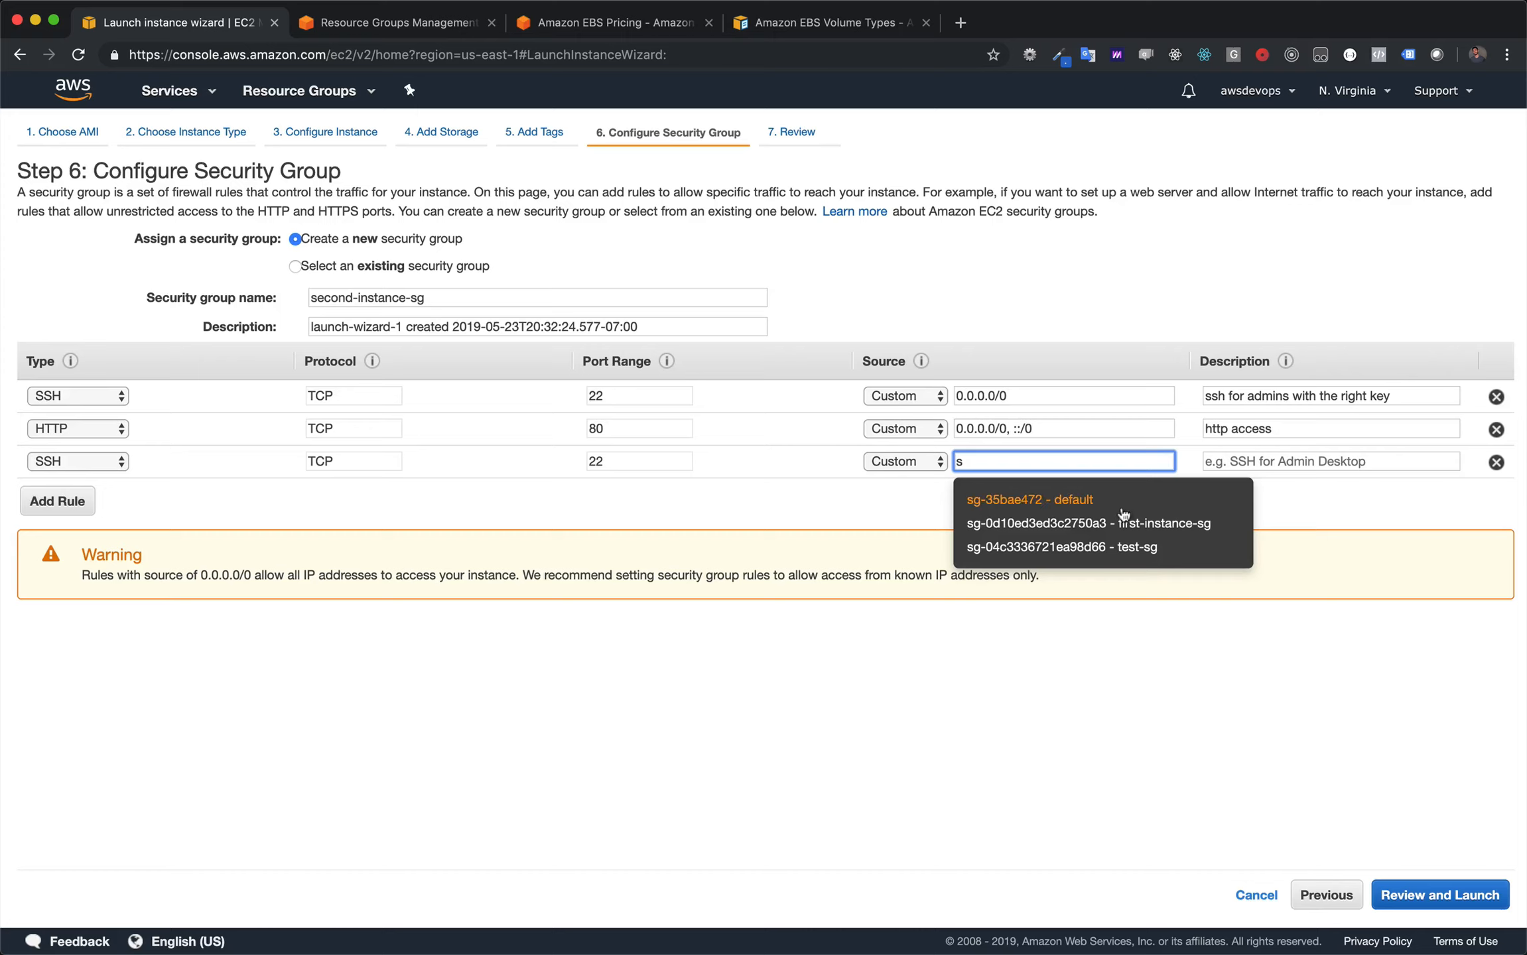
click(1089, 523)
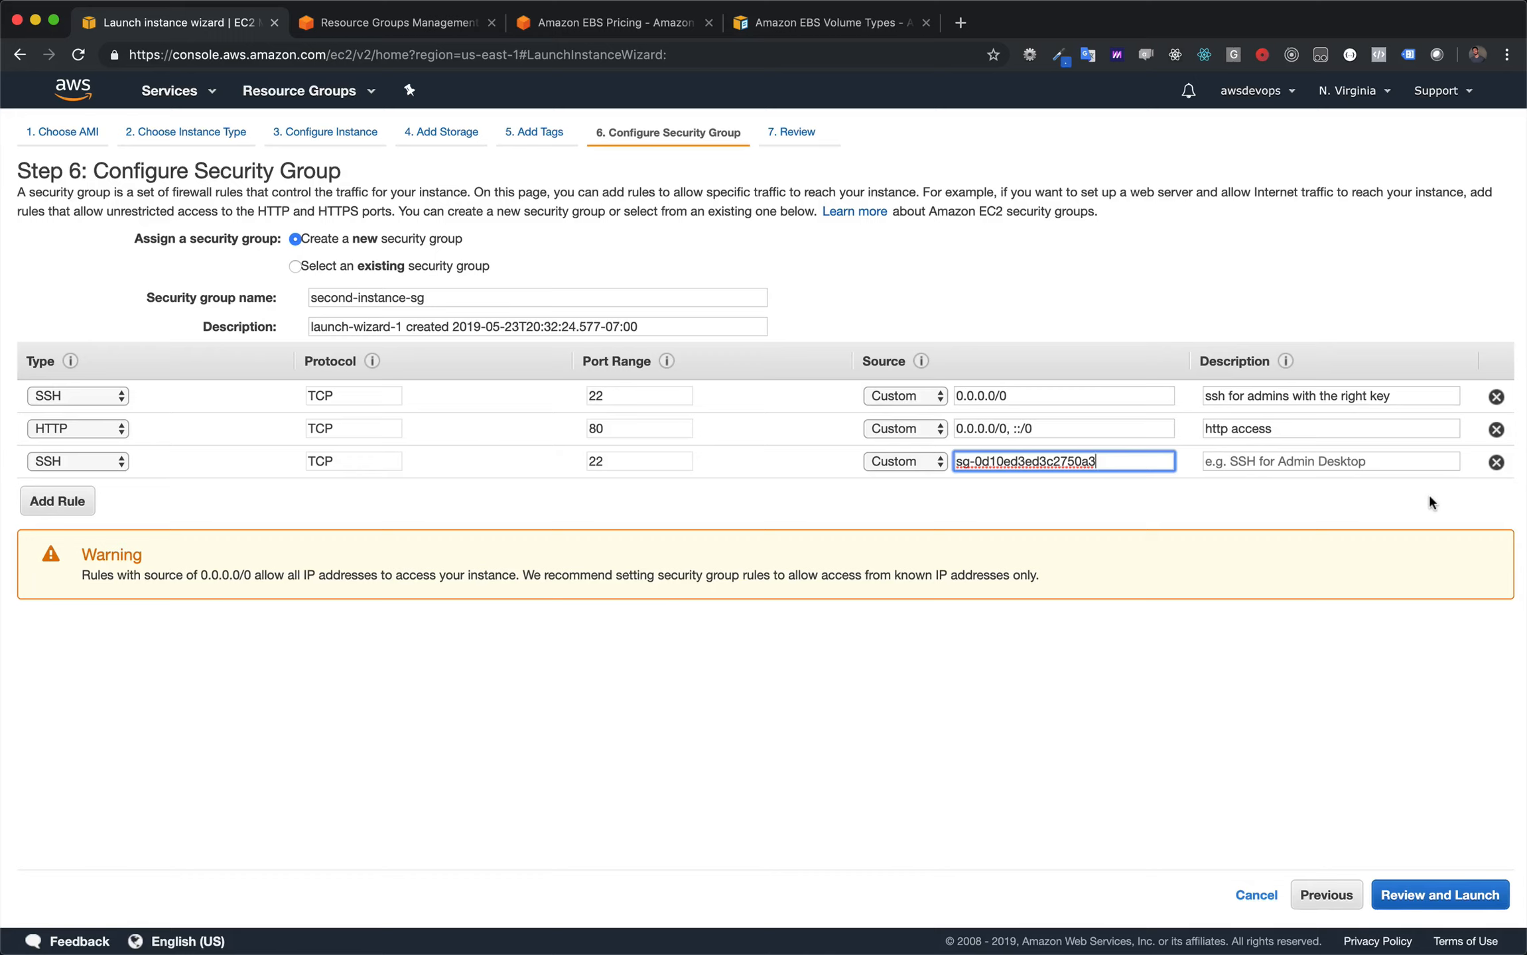
click(1497, 463)
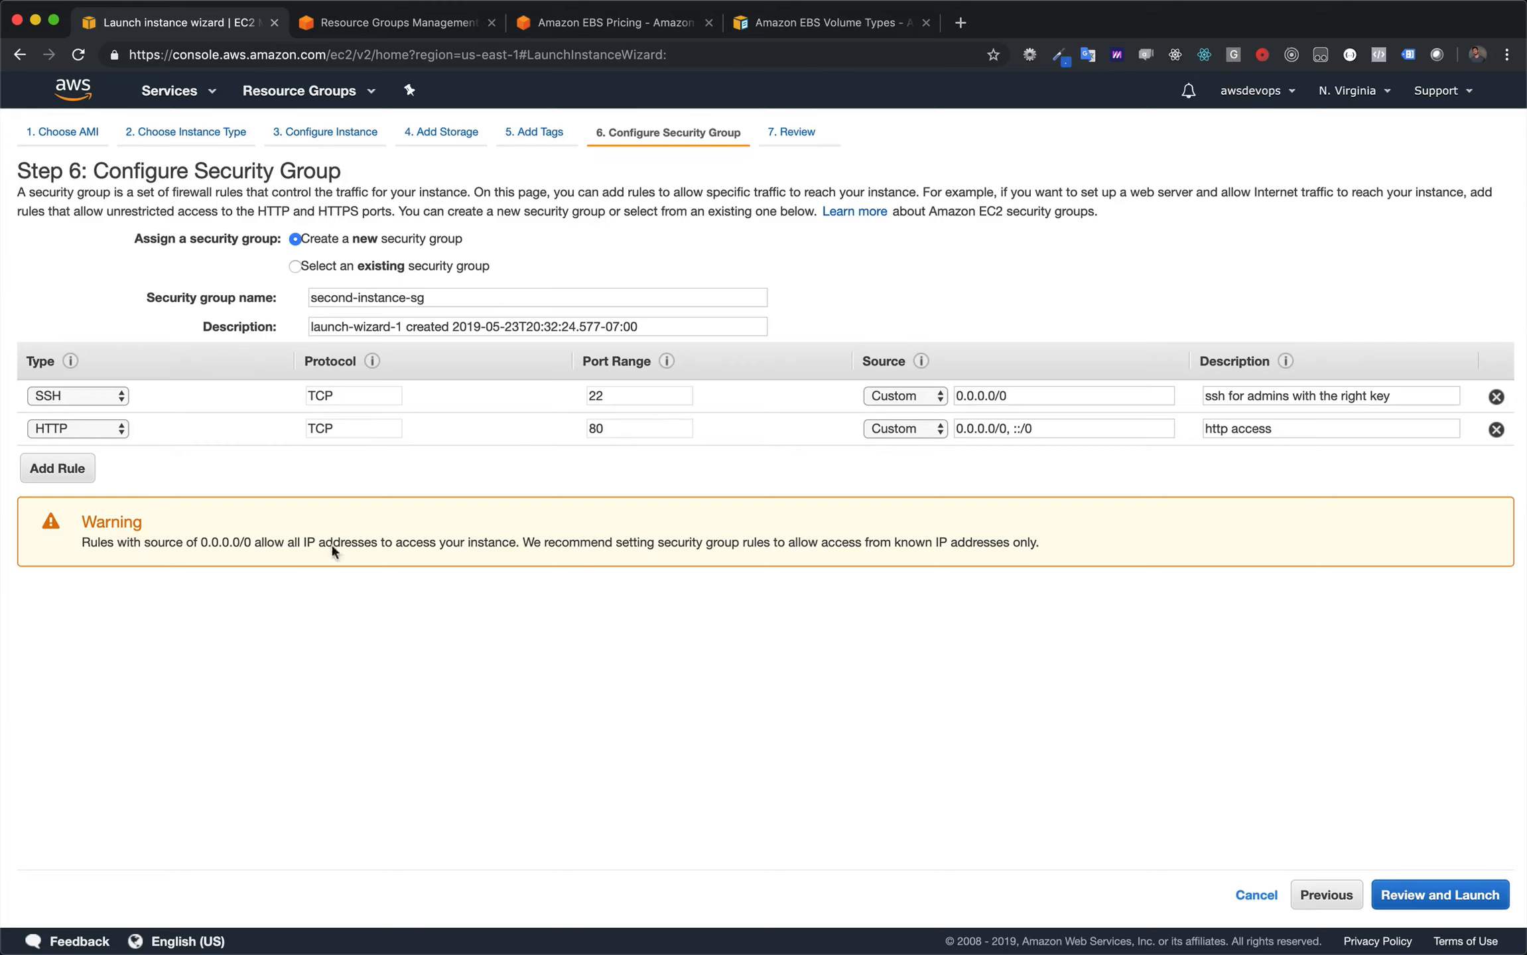
Accept the security group configuration and proceed to the instance launch review.
click(1462, 898)
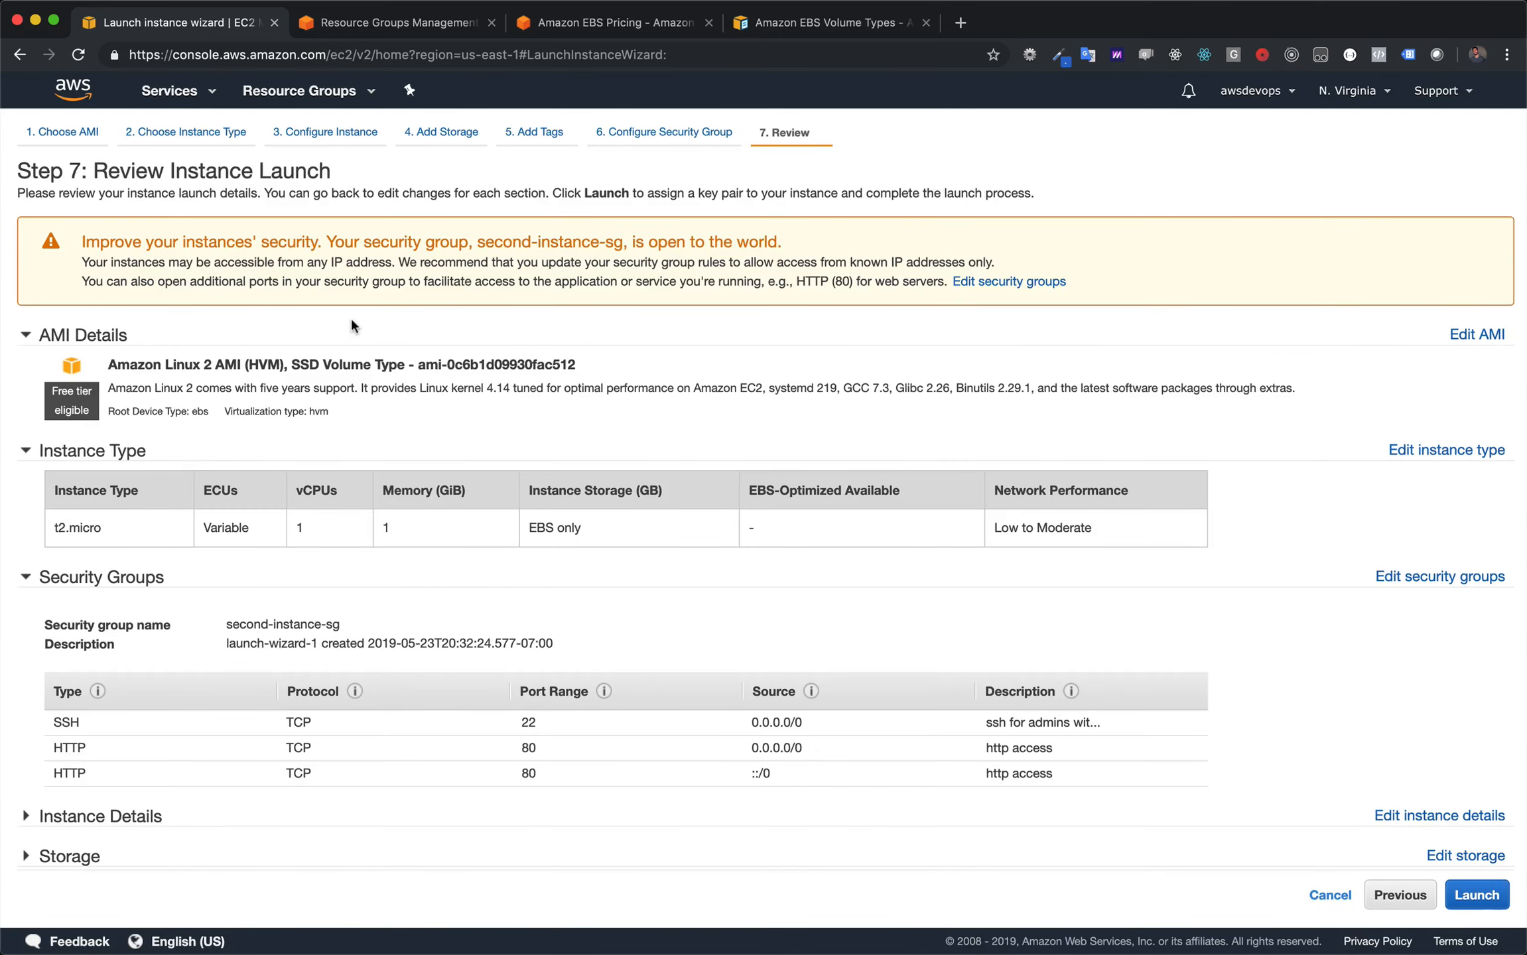